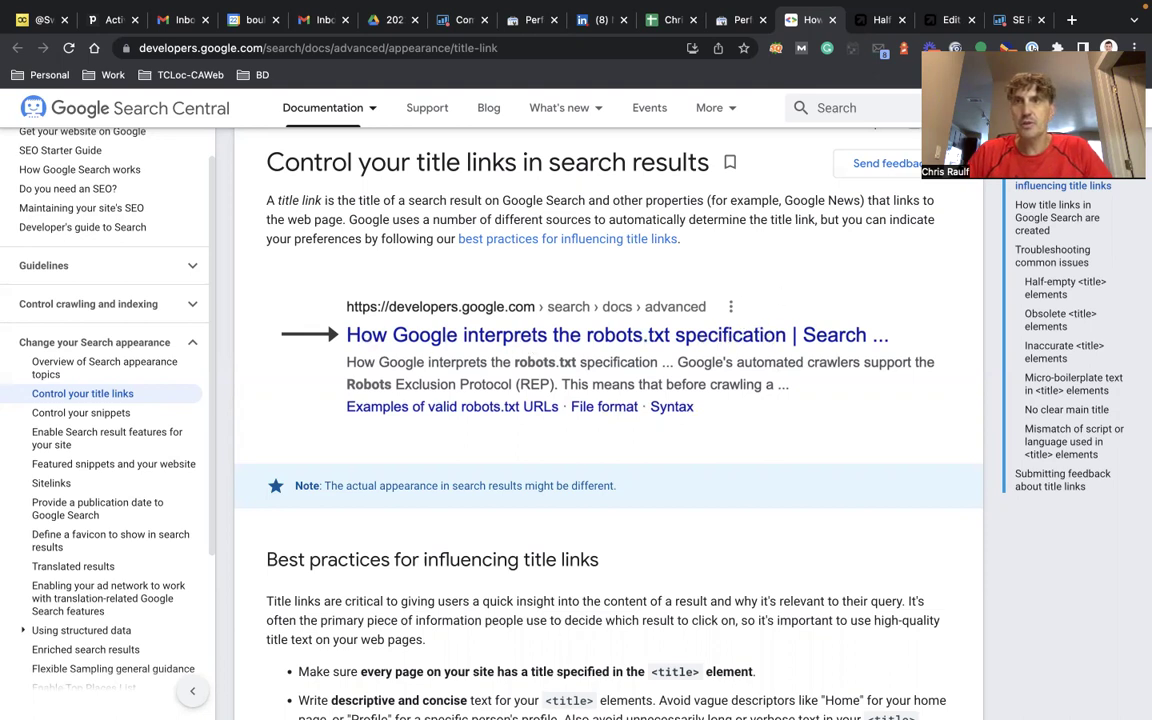
In a new incognito window, search Google for 'international seo expert'
{"action": "left_click", "coordinate": [1134, 48]}
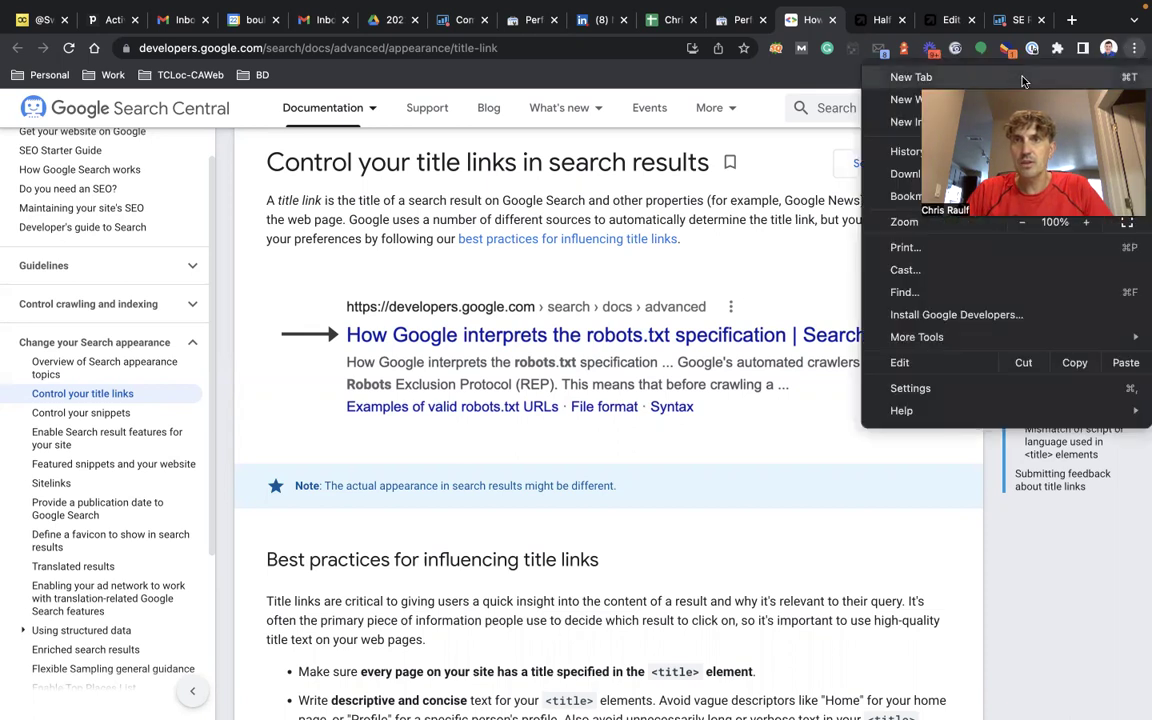
{"action": "key", "text": "Escape"}
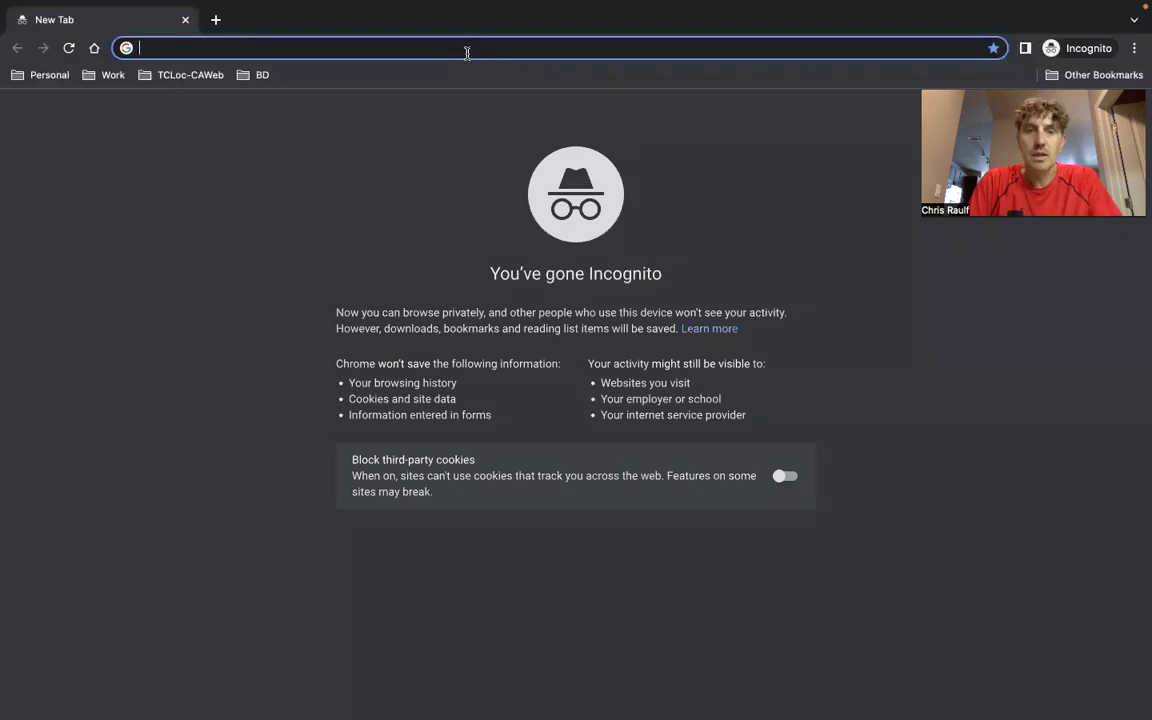
{"action": "type", "text": "international s"}
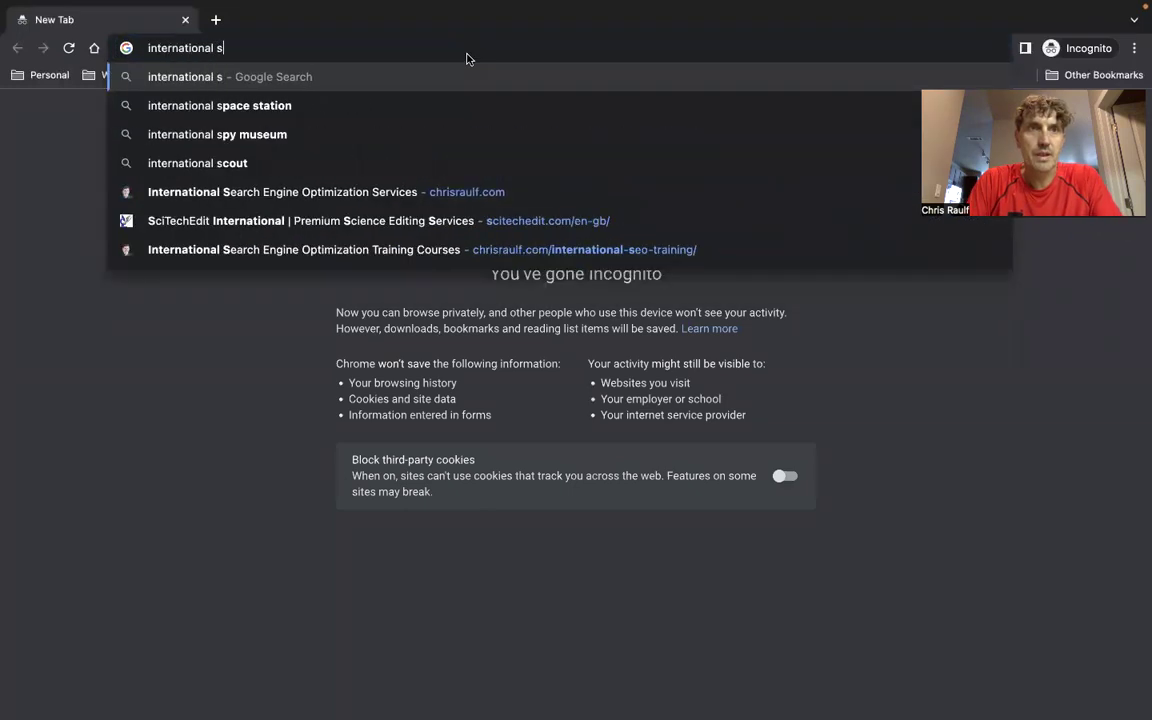
{"action": "type", "text": "eo expert"}
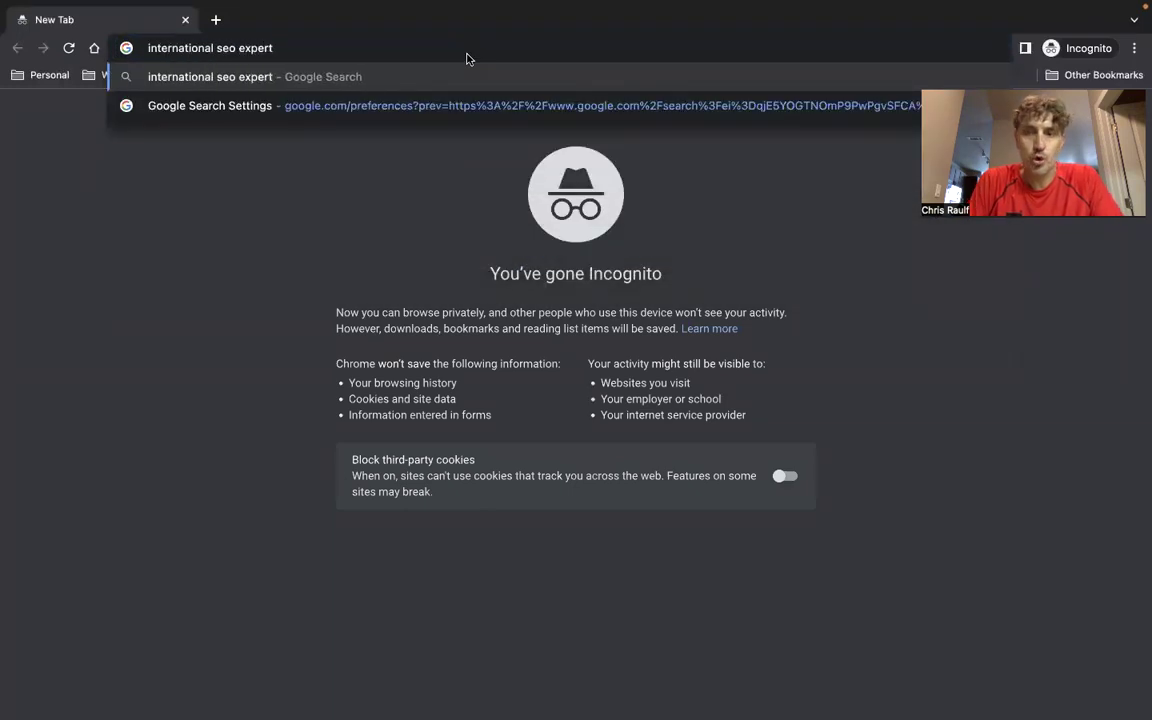
{"action": "key", "text": "Return"}
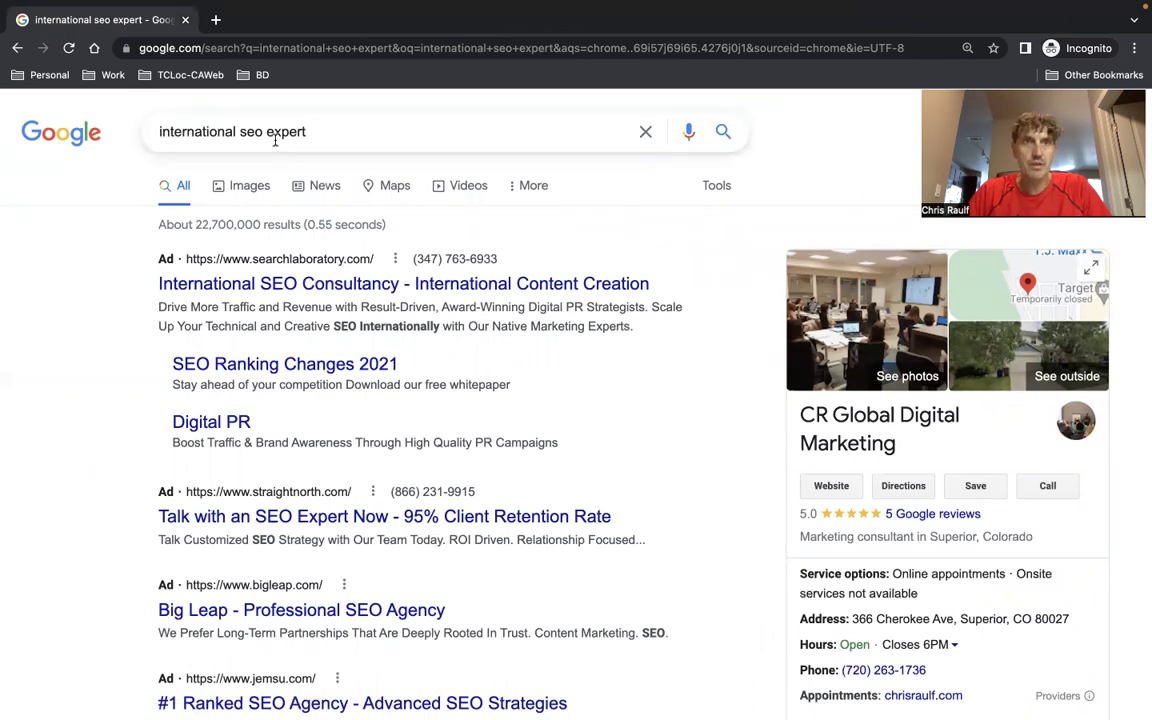
Scroll to the 'International SEO Expert and Consultant' result and briefly highlight its title link
{"action": "scroll", "coordinate": [640, 300], "scroll_direction": "down", "scroll_amount": 1}
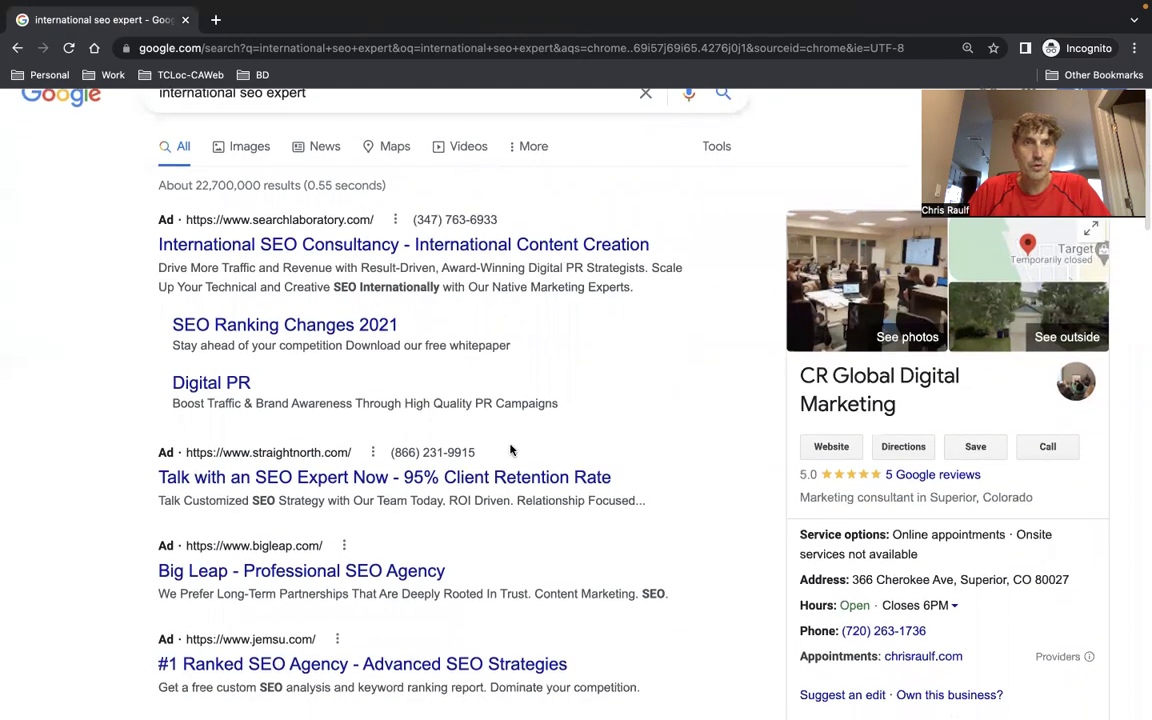
{"action": "scroll", "coordinate": [614, 368], "scroll_direction": "down", "scroll_amount": 2}
{"action": "scroll", "coordinate": [614, 368], "scroll_direction": "down", "scroll_amount": 1}
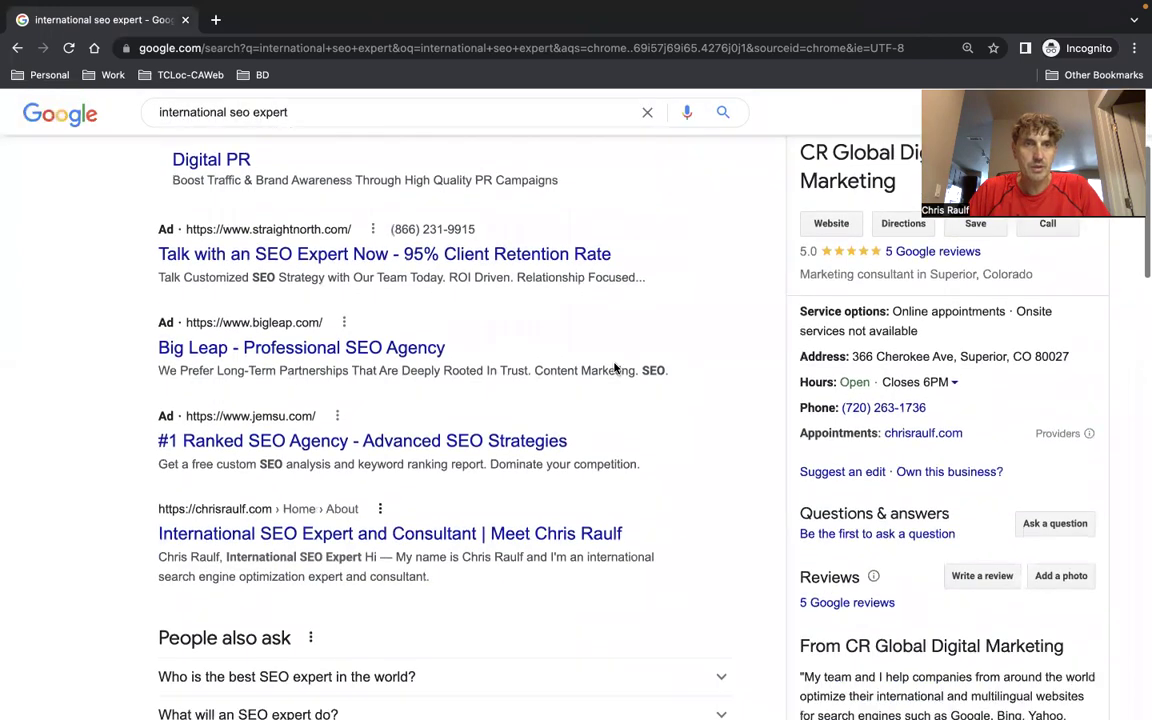
{"action": "scroll", "coordinate": [616, 390], "scroll_direction": "down", "scroll_amount": 3}
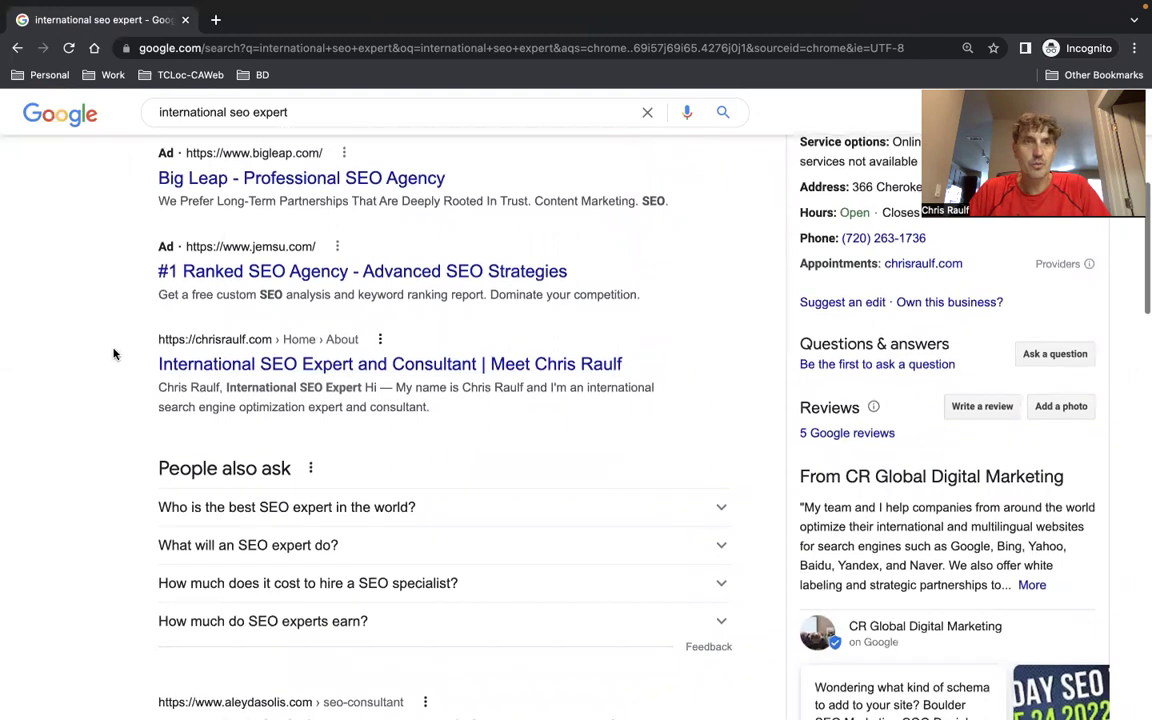
{"action": "scroll", "coordinate": [113, 353], "scroll_direction": "down", "scroll_amount": 1}
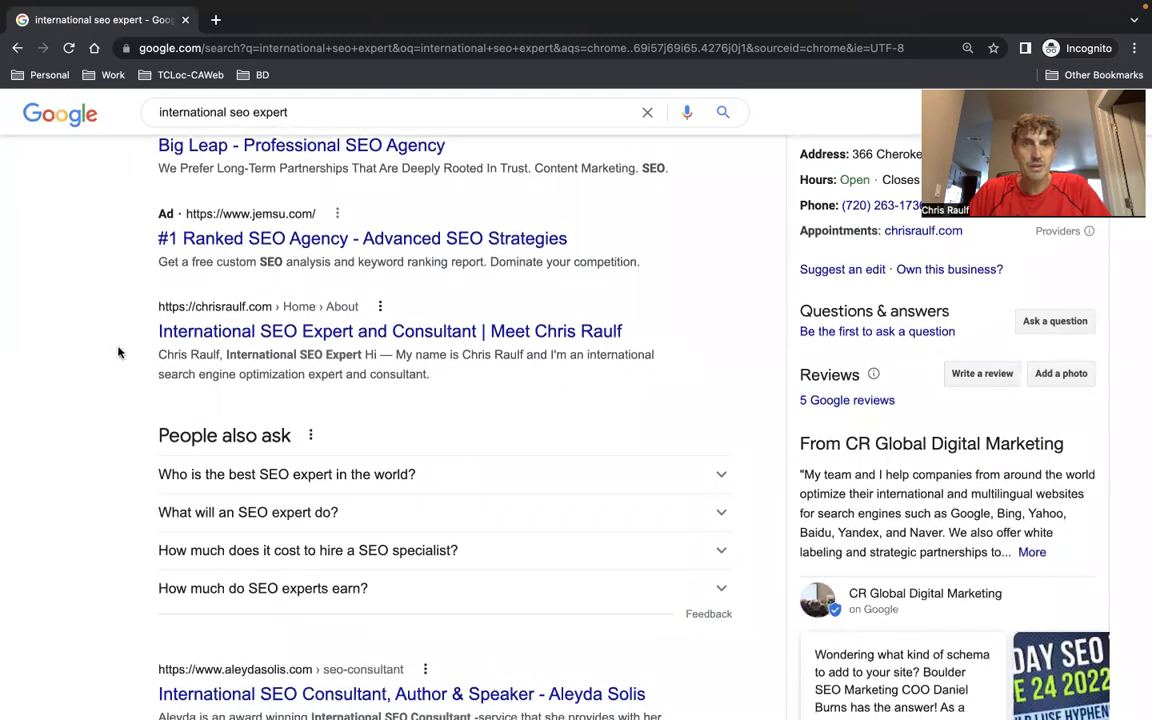
{"action": "left_click_drag", "start_coordinate": [638, 335], "coordinate": [158, 332]}
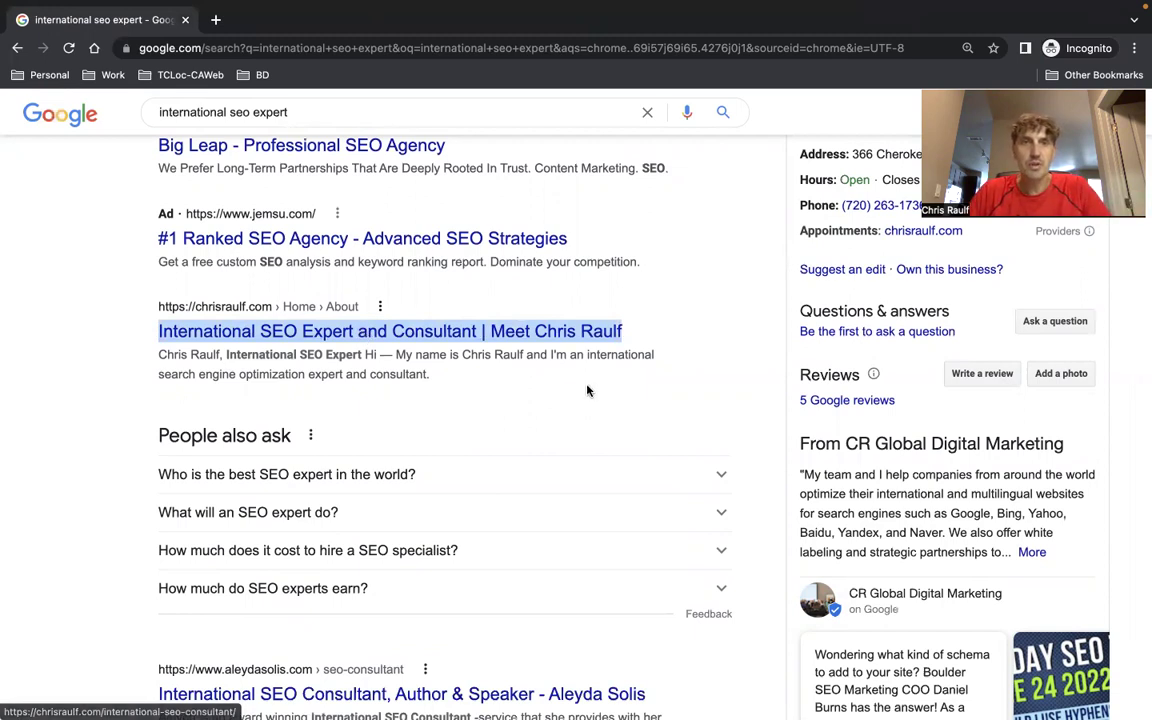
{"action": "left_click", "coordinate": [559, 394]}
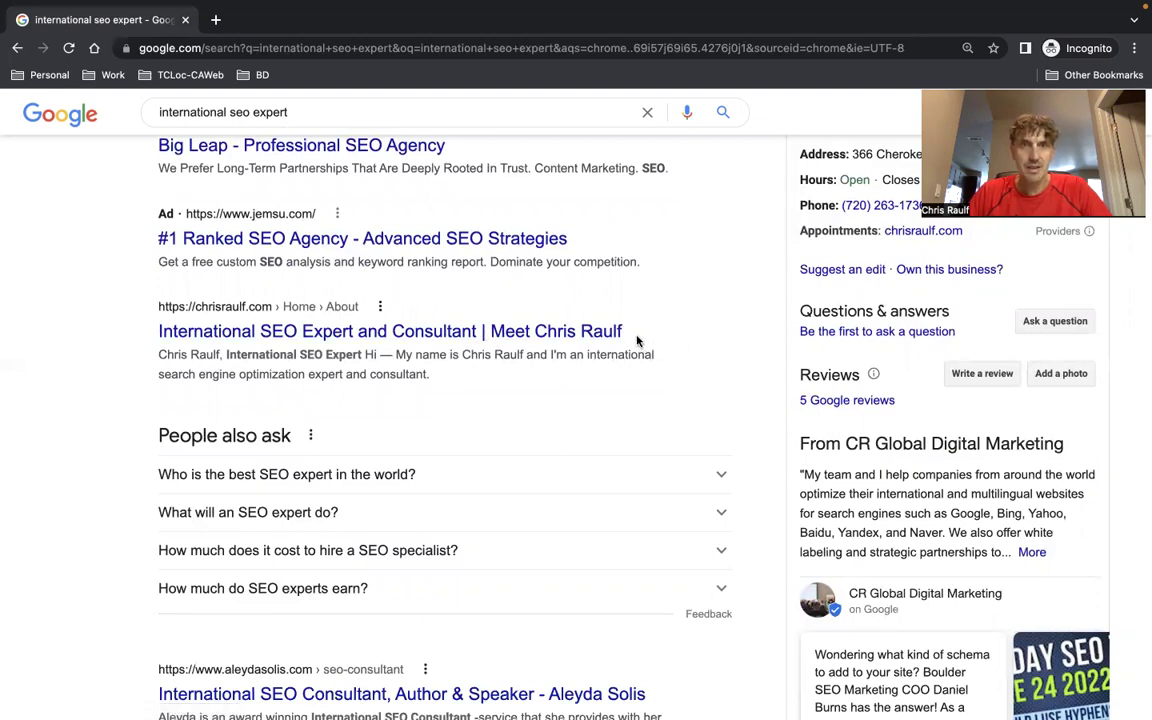
Scroll the title-link guide through its advice on keyword stuffing, boilerplate text and branding titles
{"action": "key", "text": "ctrl+Left"}
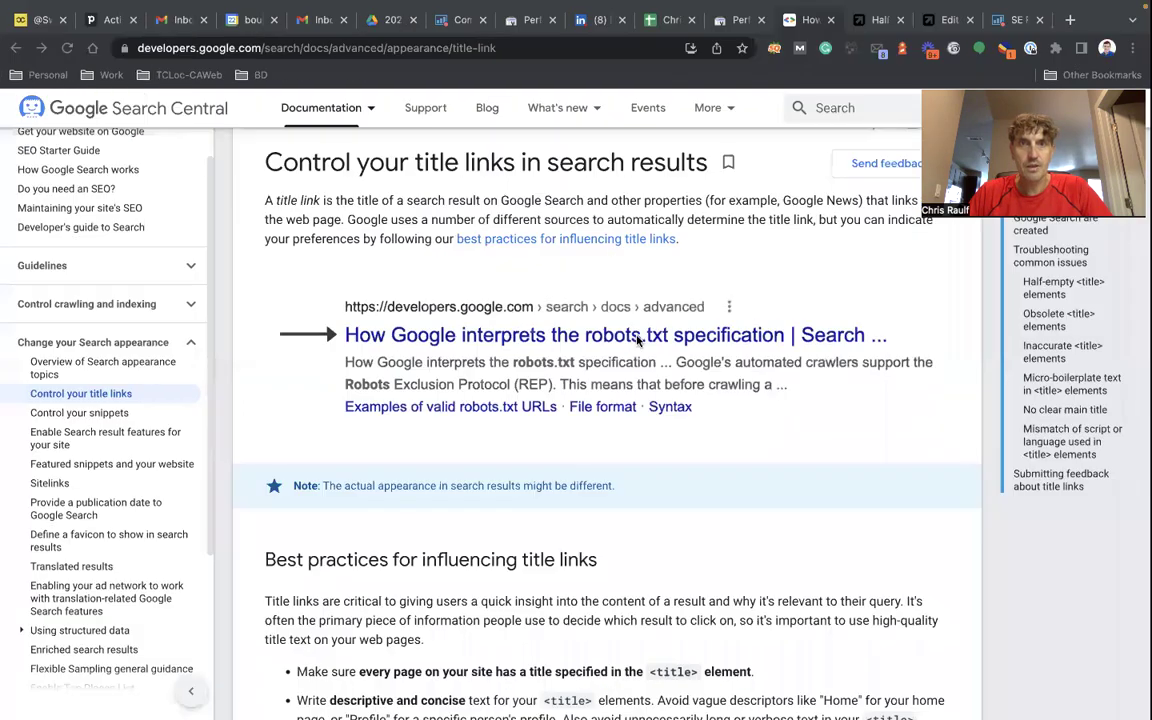
{"action": "scroll", "coordinate": [645, 365], "scroll_direction": "down", "scroll_amount": 5}
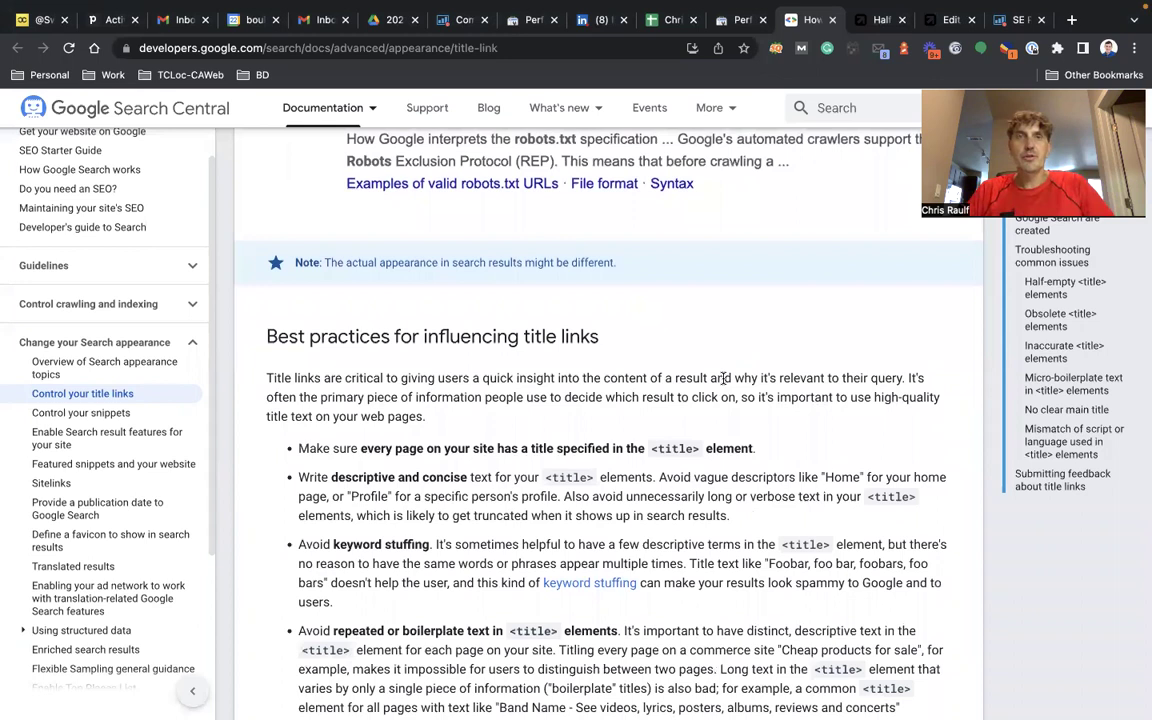
{"action": "scroll", "coordinate": [722, 375], "scroll_direction": "down", "scroll_amount": 1}
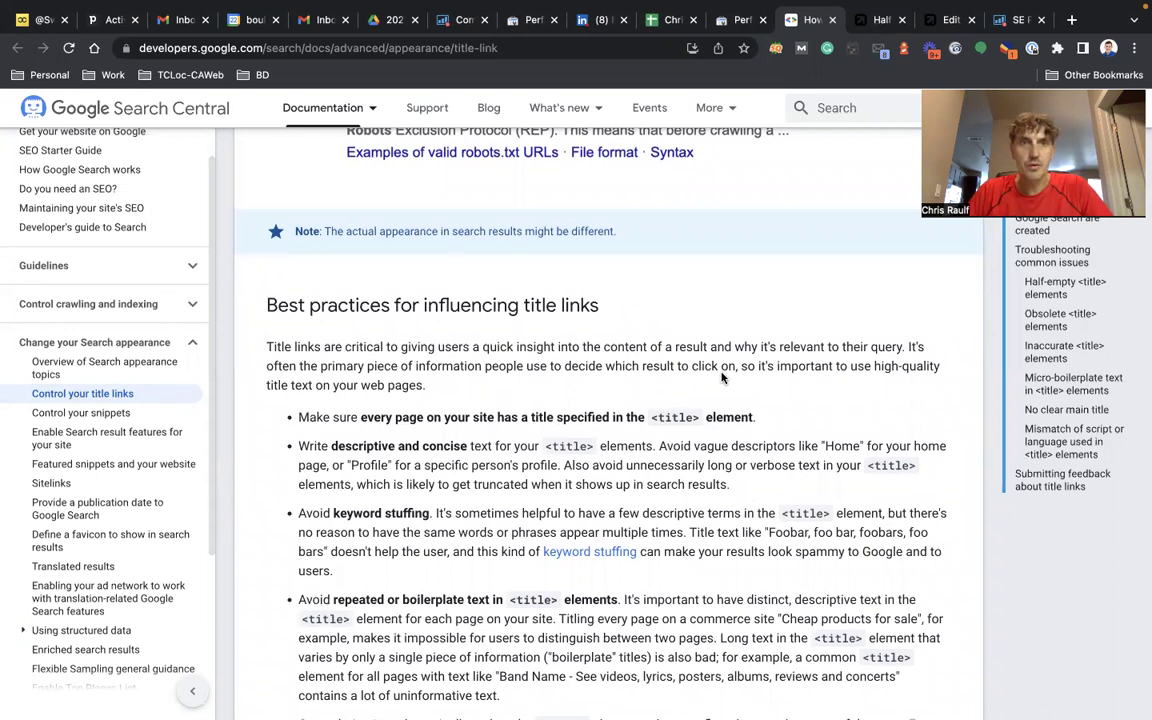
{"action": "scroll", "coordinate": [722, 377], "scroll_direction": "down", "scroll_amount": 2}
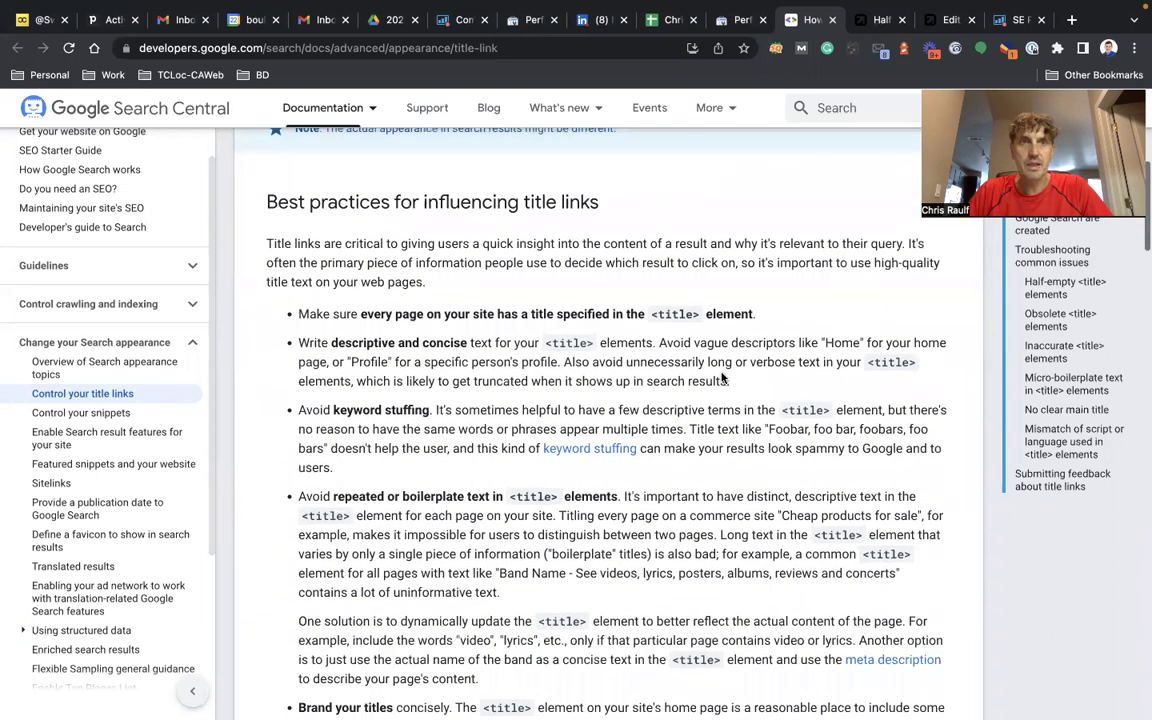
{"action": "scroll", "coordinate": [722, 377], "scroll_direction": "down", "scroll_amount": 1}
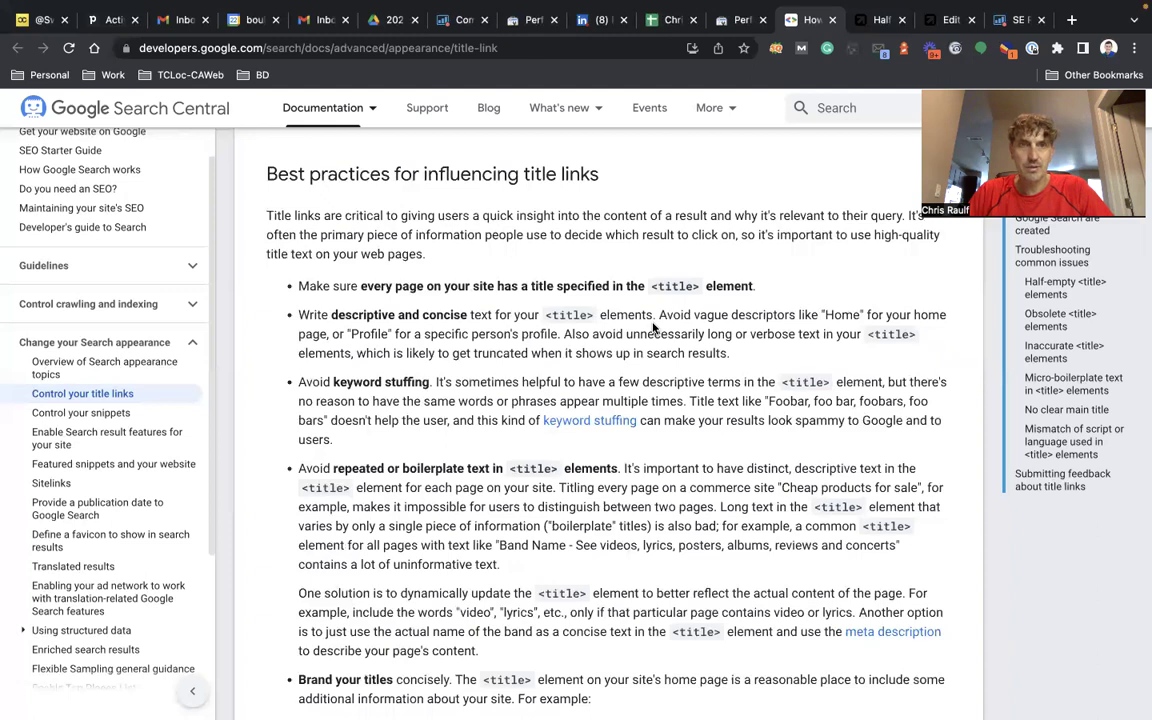
{"action": "scroll", "coordinate": [654, 326], "scroll_direction": "down", "scroll_amount": 1}
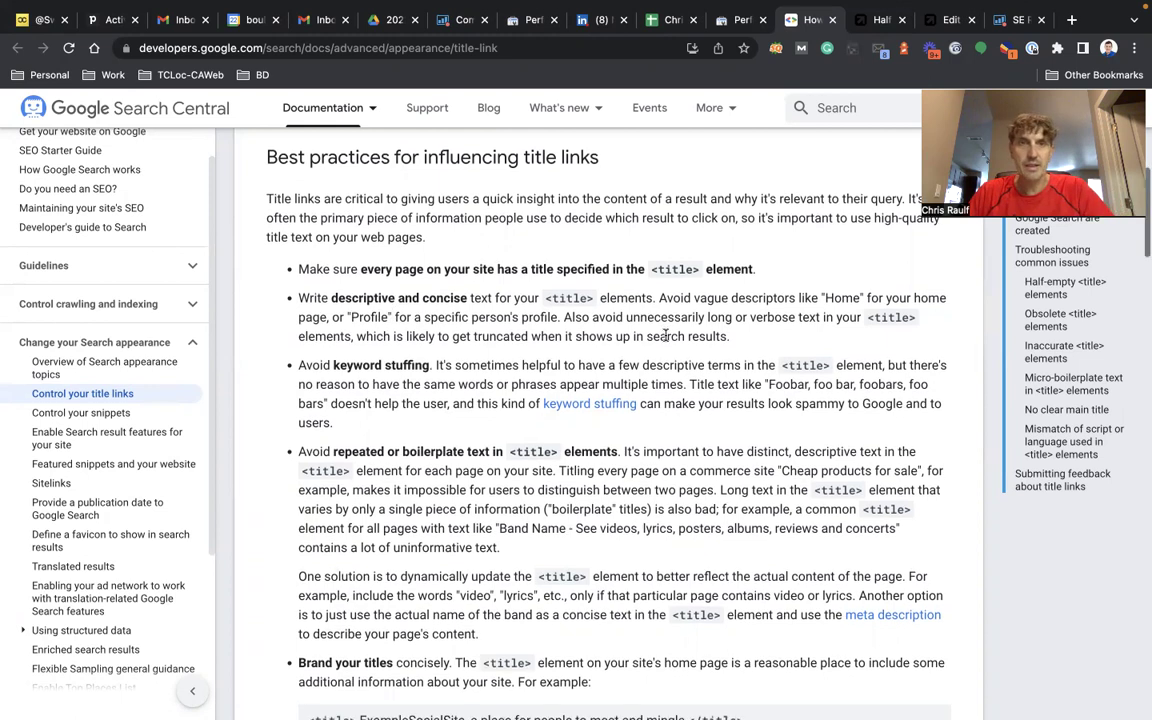
{"action": "scroll", "coordinate": [665, 335], "scroll_direction": "down", "scroll_amount": 1}
{"action": "scroll", "coordinate": [665, 335], "scroll_direction": "down", "scroll_amount": 1}
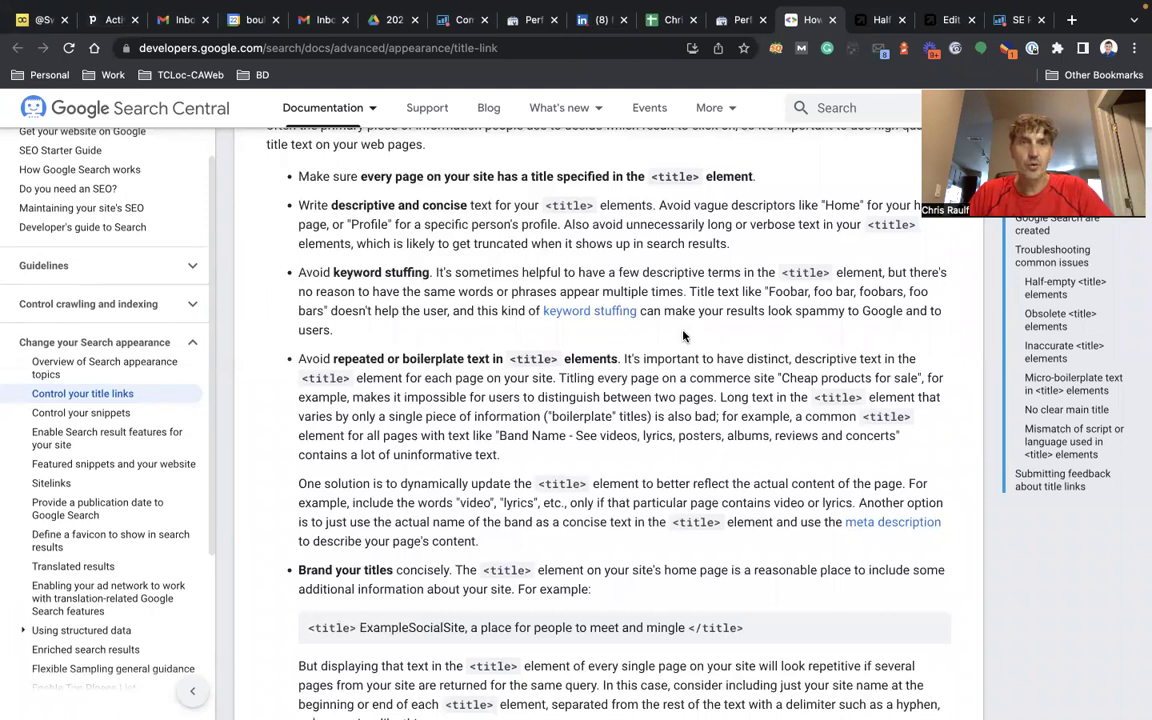
{"action": "scroll", "coordinate": [684, 336], "scroll_direction": "down", "scroll_amount": 2}
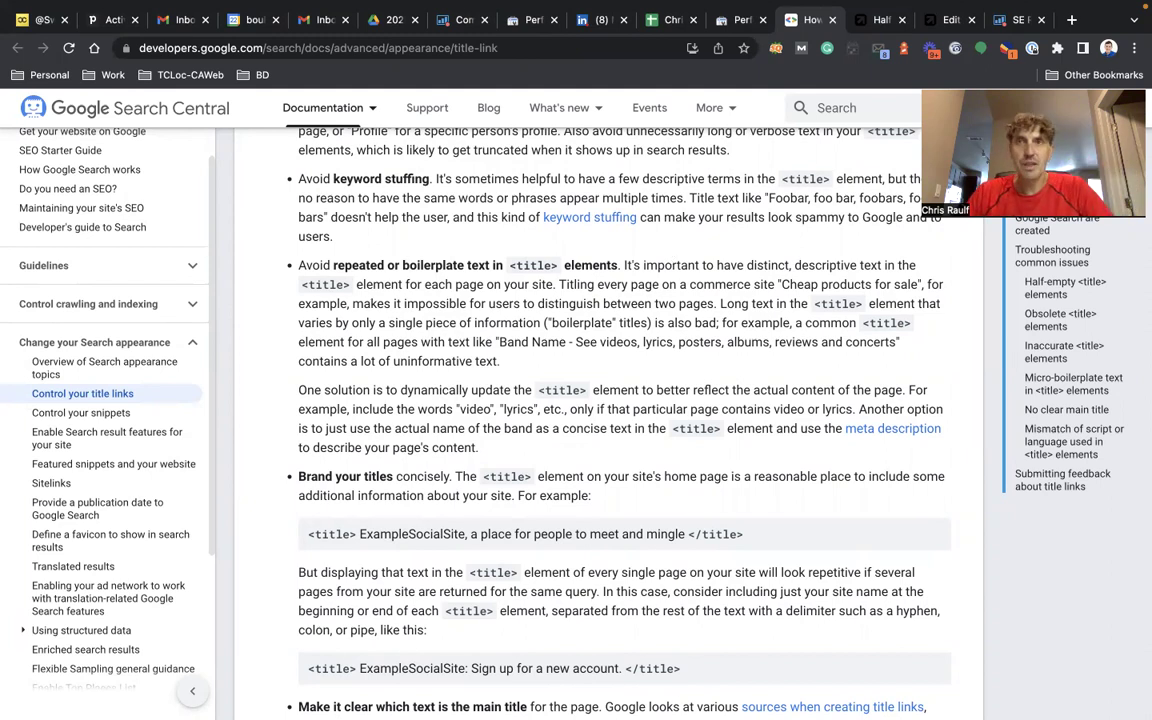
Scroll SE Ranking's crawled pages right to the Title, Title Length and Duplicate Title columns
{"action": "left_click", "coordinate": [1010, 19]}
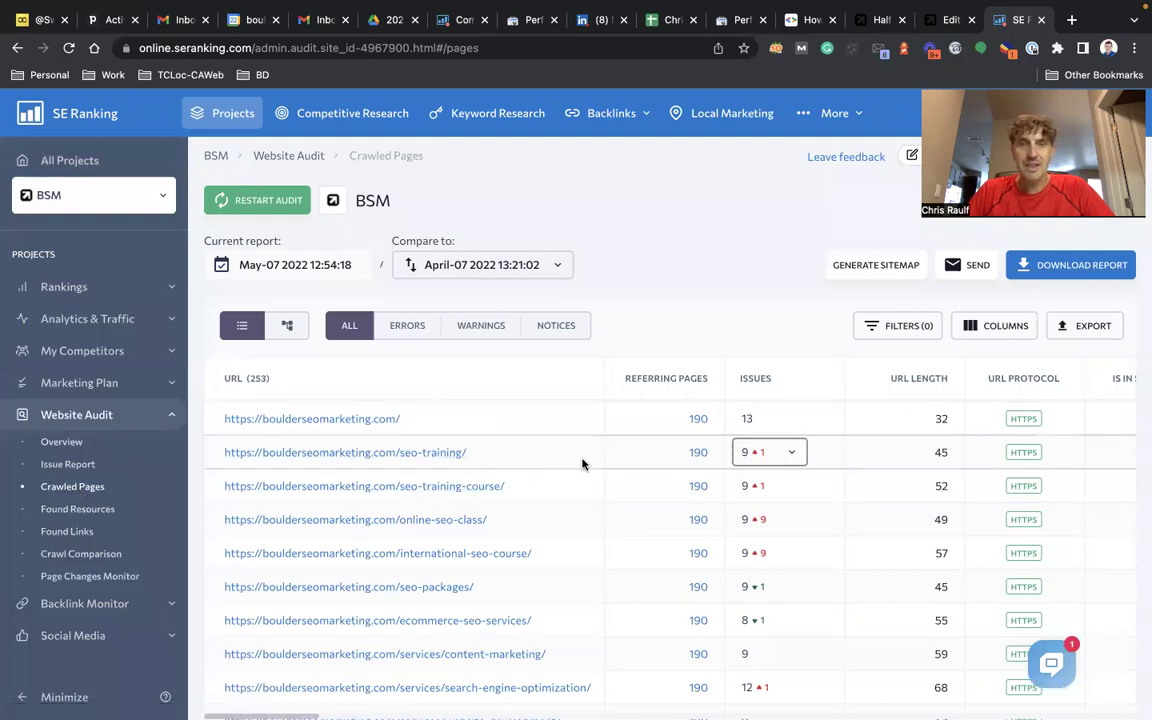
{"action": "scroll", "coordinate": [581, 463], "scroll_direction": "right", "scroll_amount": 5}
{"action": "scroll", "coordinate": [583, 463], "scroll_direction": "right", "scroll_amount": 8}
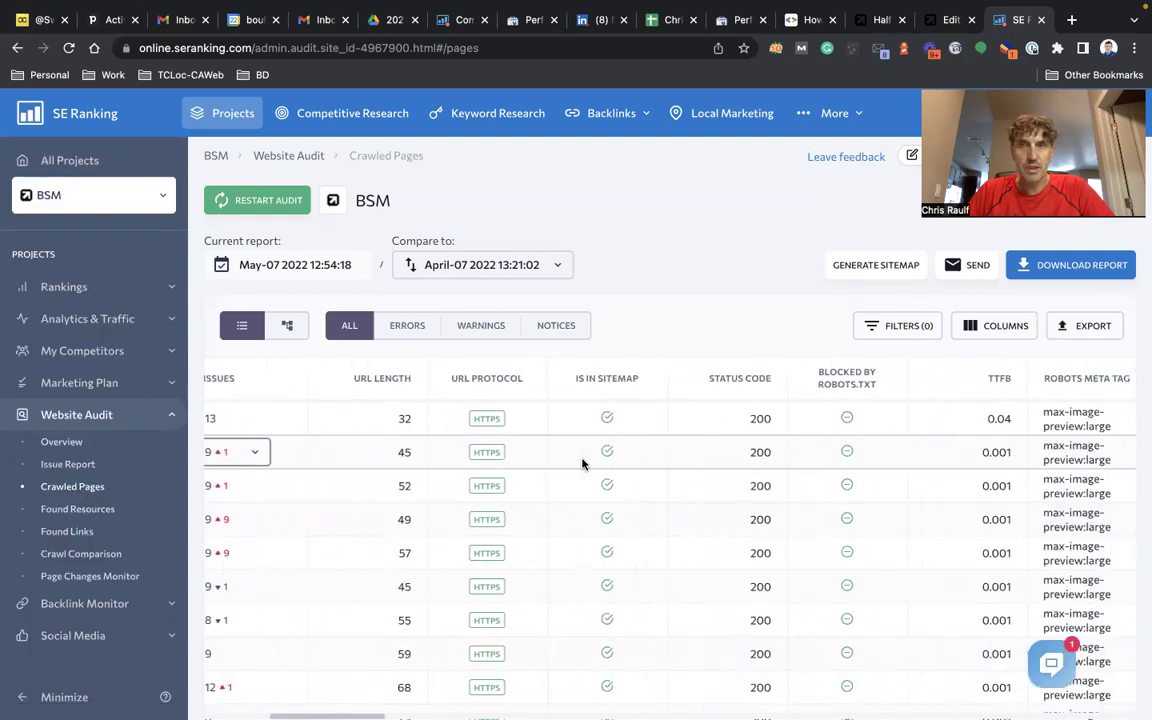
{"action": "scroll", "coordinate": [583, 458], "scroll_direction": "right", "scroll_amount": 6}
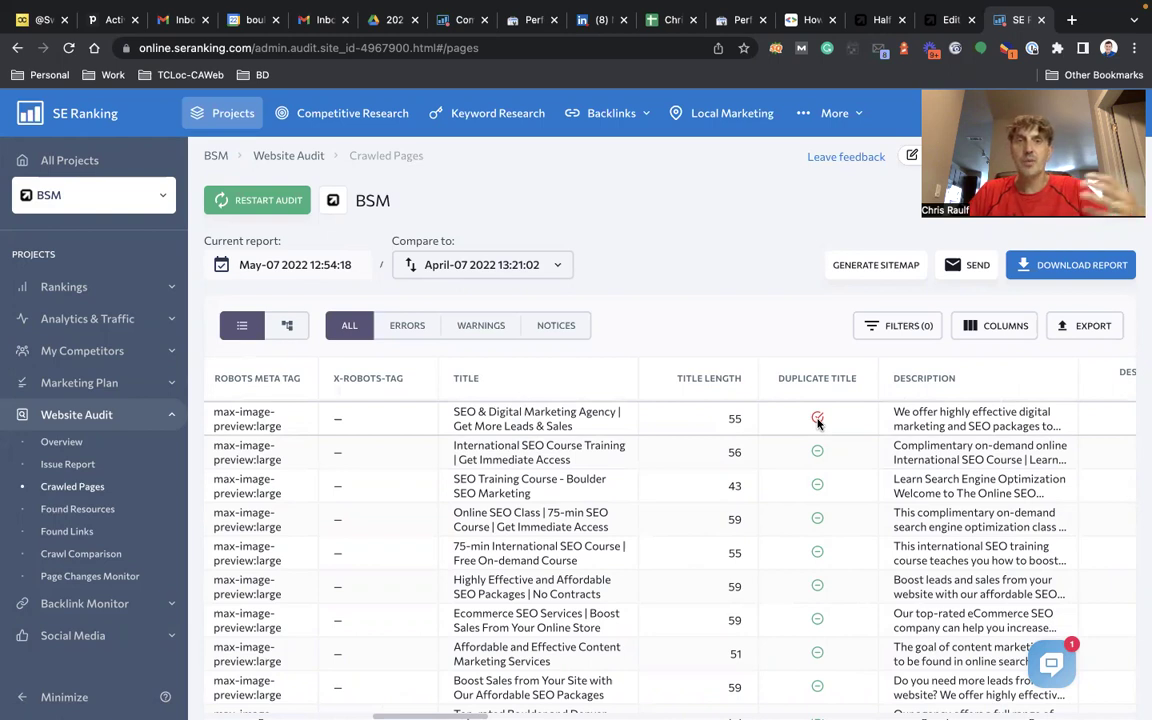
{"action": "scroll", "coordinate": [630, 473], "scroll_direction": "down", "scroll_amount": 10}
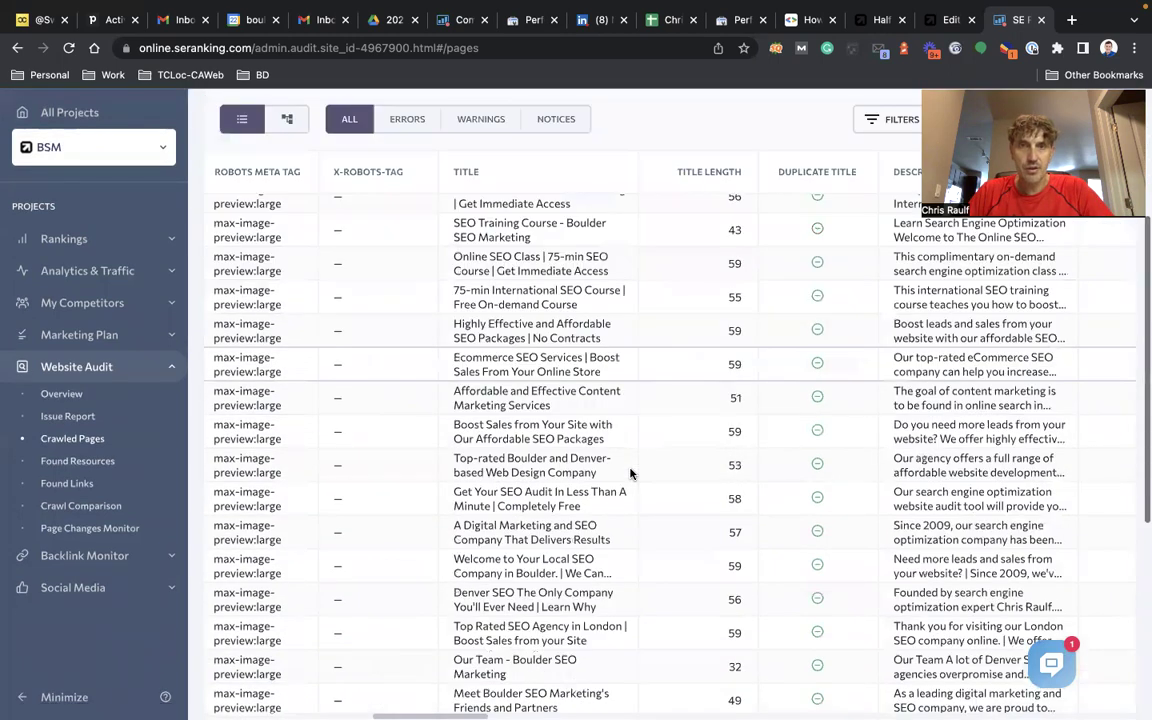
{"action": "scroll", "coordinate": [630, 473], "scroll_direction": "up", "scroll_amount": 15}
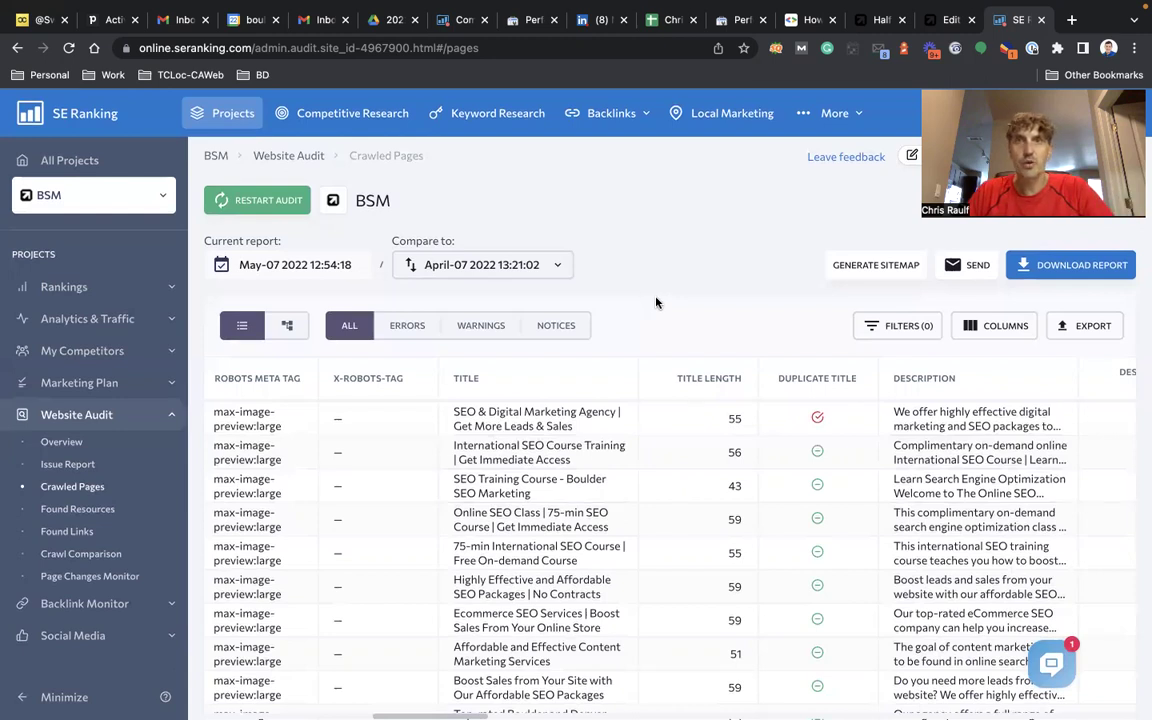
{"action": "left_click", "coordinate": [805, 20]}
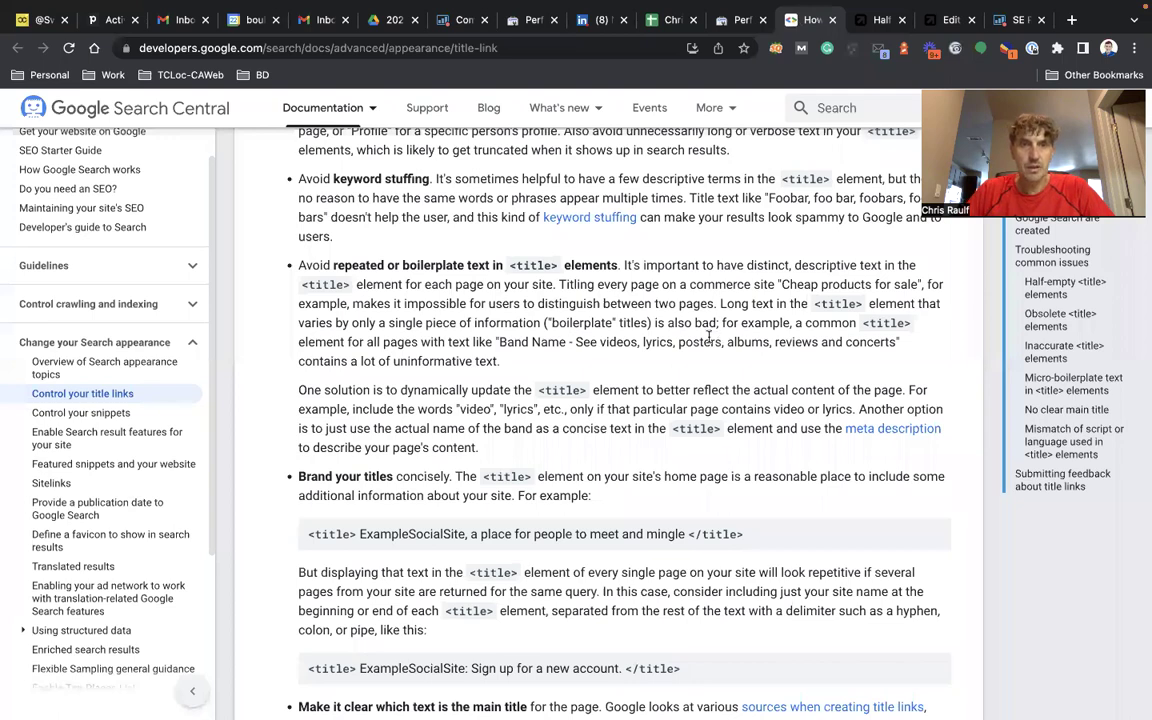
Scroll past the best practices to 'How title links in Google Search are created'
{"action": "scroll", "coordinate": [709, 337], "scroll_direction": "down", "scroll_amount": 5}
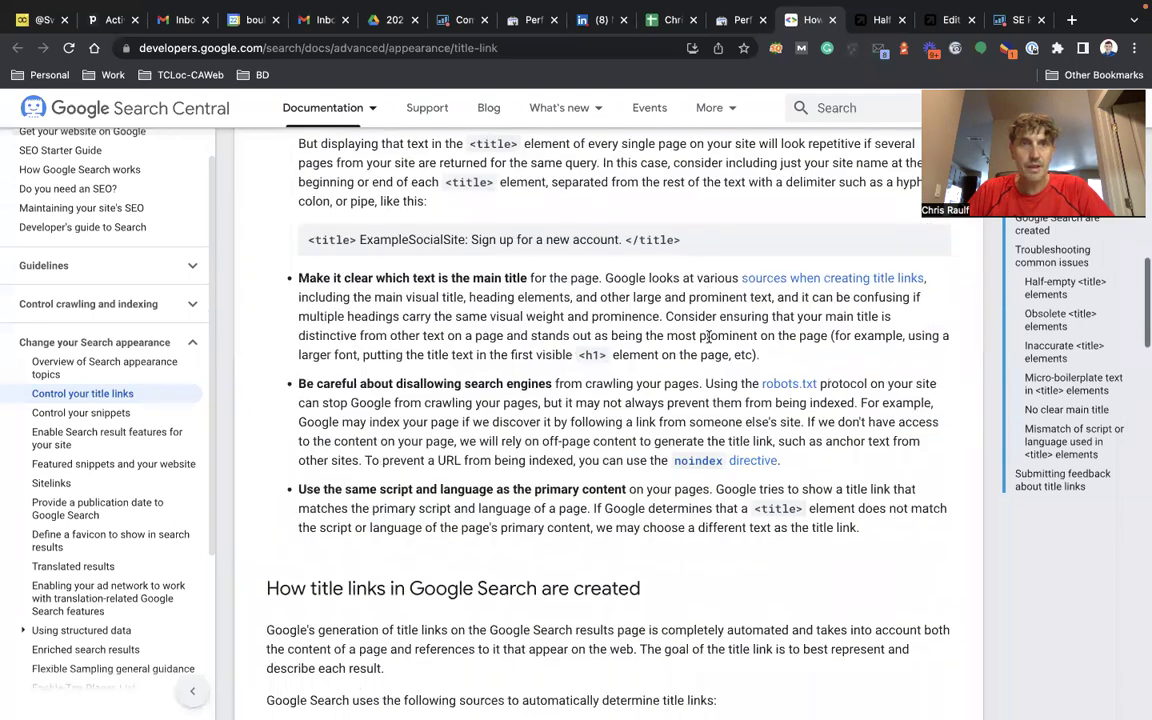
{"action": "scroll", "coordinate": [709, 337], "scroll_direction": "down", "scroll_amount": 1}
{"action": "scroll", "coordinate": [709, 337], "scroll_direction": "up", "scroll_amount": 2}
{"action": "scroll", "coordinate": [709, 337], "scroll_direction": "down", "scroll_amount": 1}
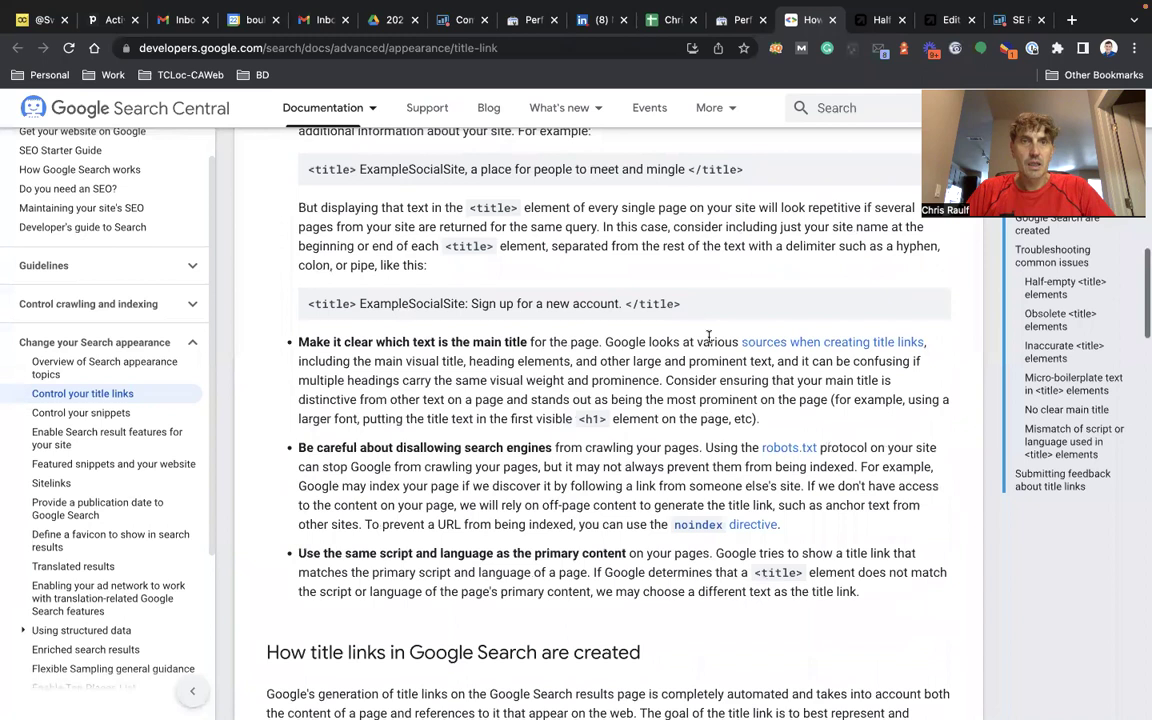
{"action": "scroll", "coordinate": [709, 337], "scroll_direction": "down", "scroll_amount": 4}
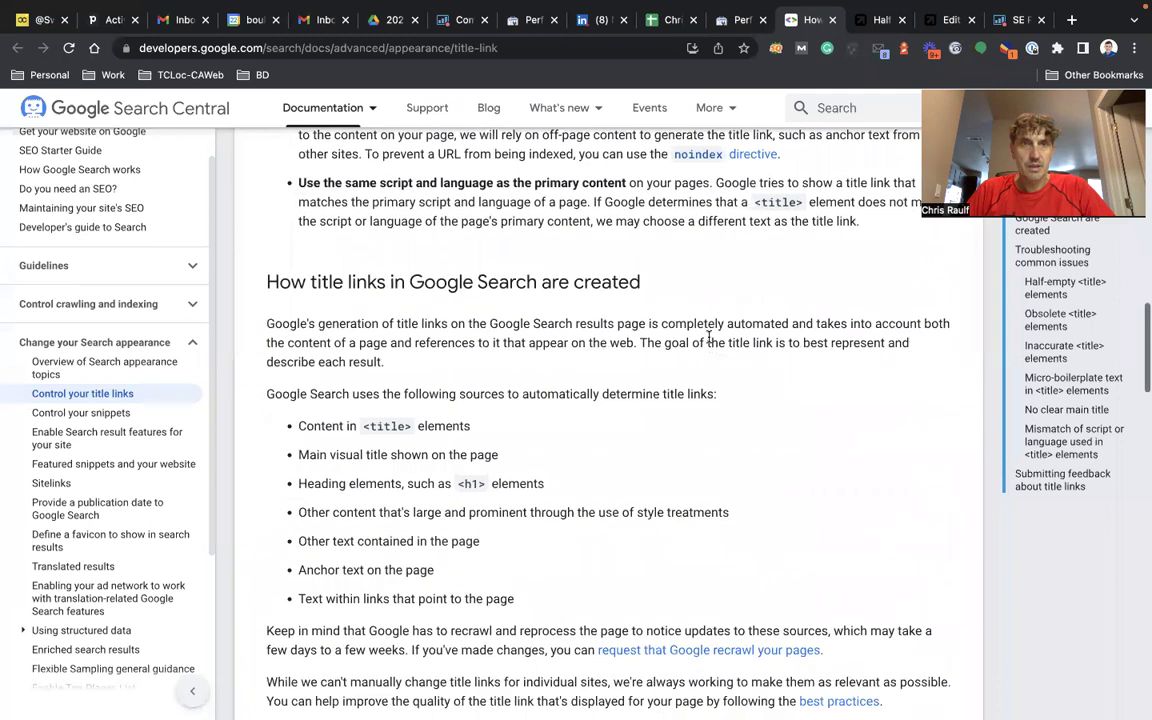
{"action": "scroll", "coordinate": [709, 337], "scroll_direction": "down", "scroll_amount": 1}
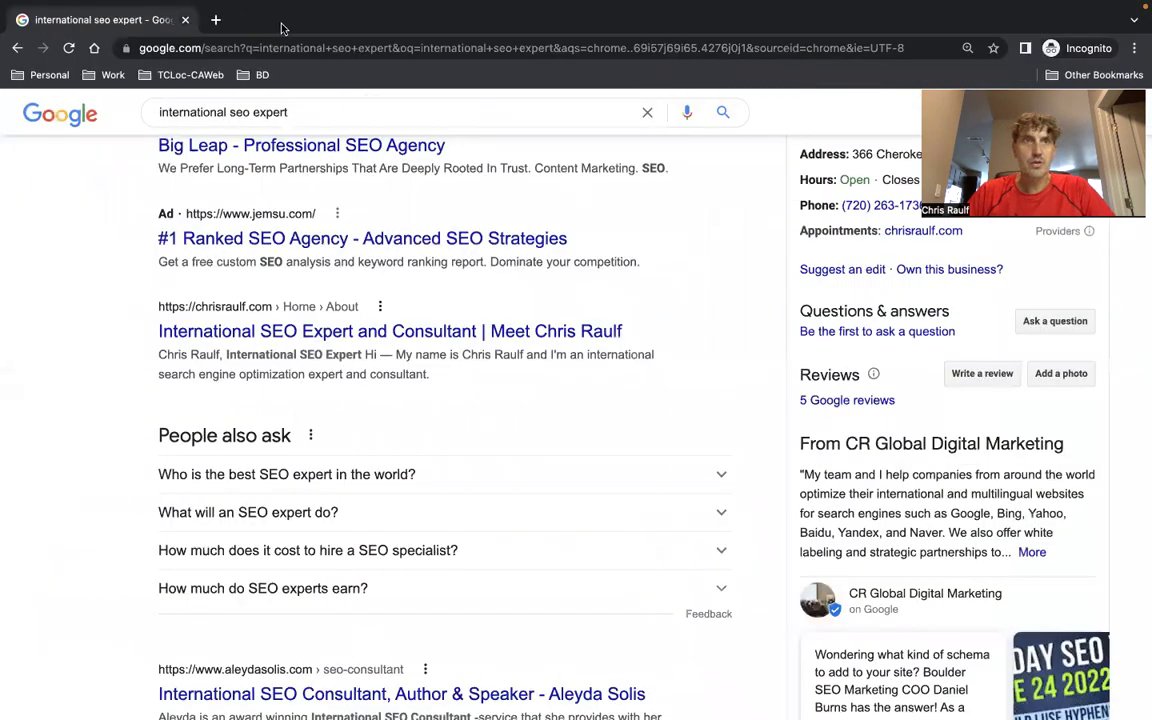
Search 'seo companie bouder' in a new tab and accept Google's 'seo company boulder' correction
{"action": "left_click", "coordinate": [216, 19]}
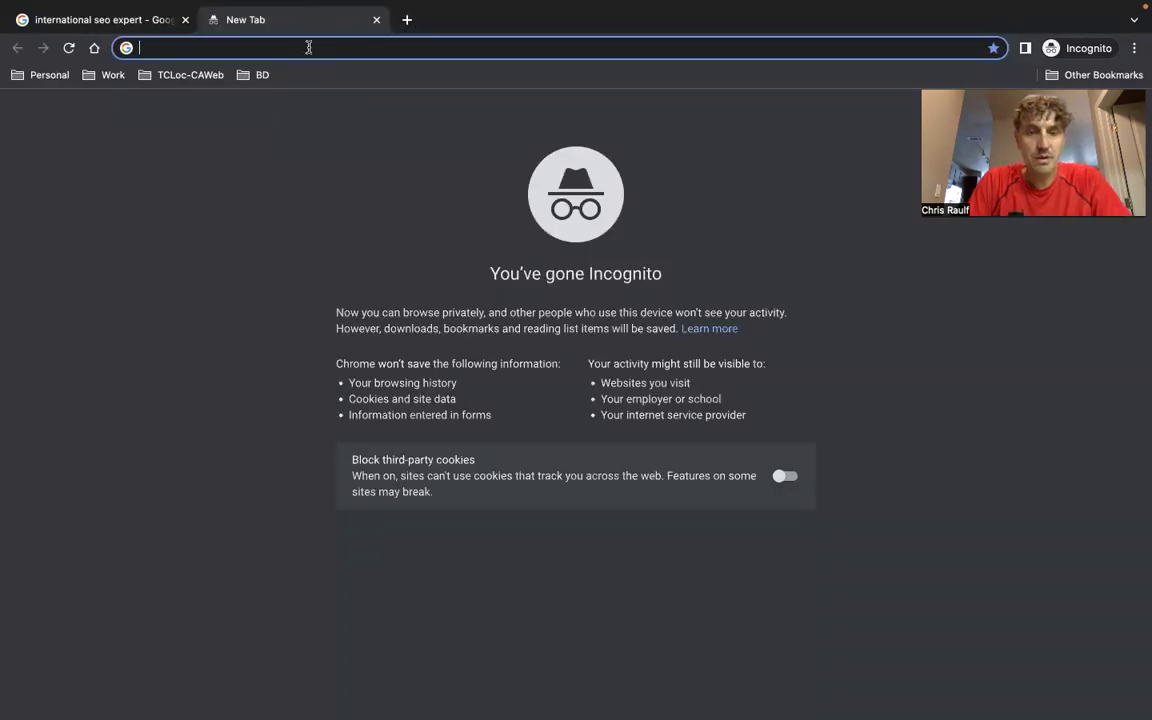
{"action": "type", "text": "seo compan"}
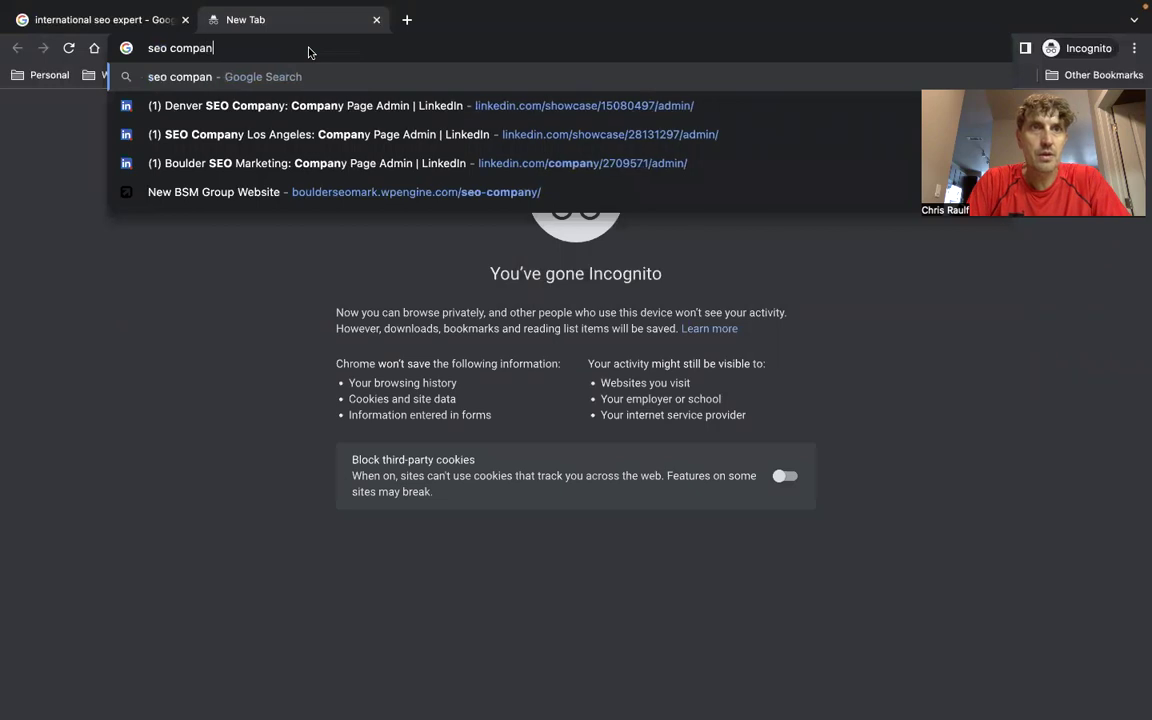
{"action": "type", "text": "y"}
{"action": "key", "text": "BackSpace"}
{"action": "key", "text": "BackSpace"}
{"action": "type", "text": "nie bouder"}
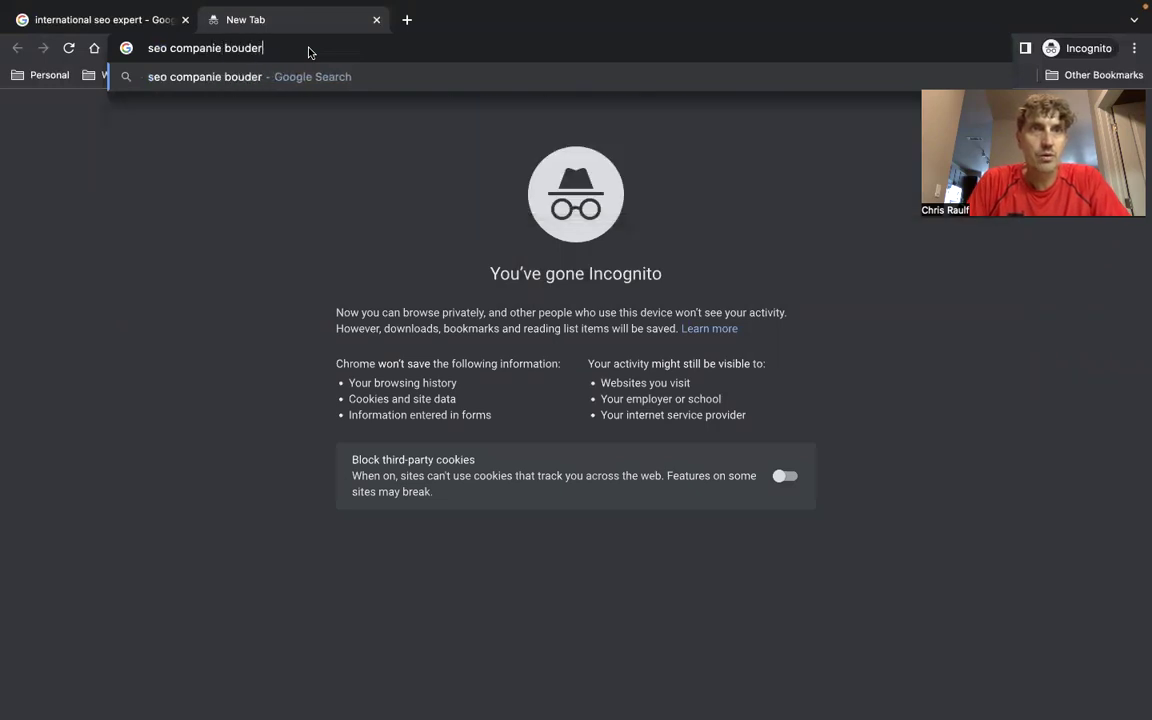
{"action": "key", "text": "Return"}
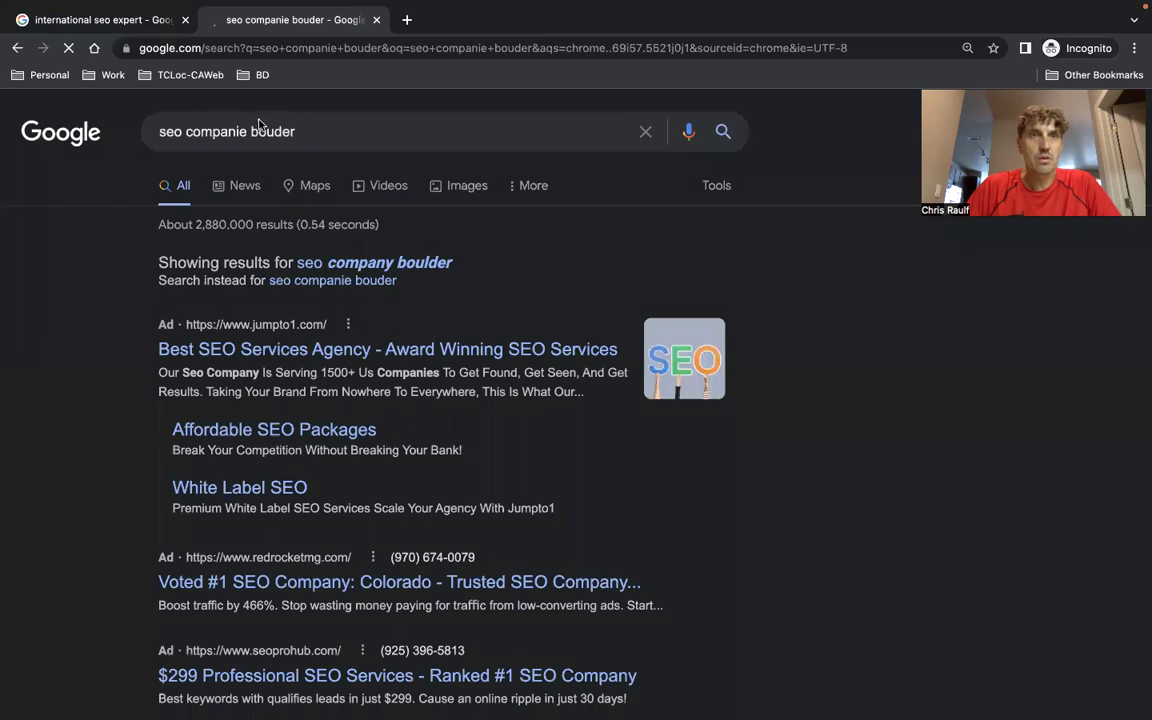
{"action": "left_click", "coordinate": [375, 263]}
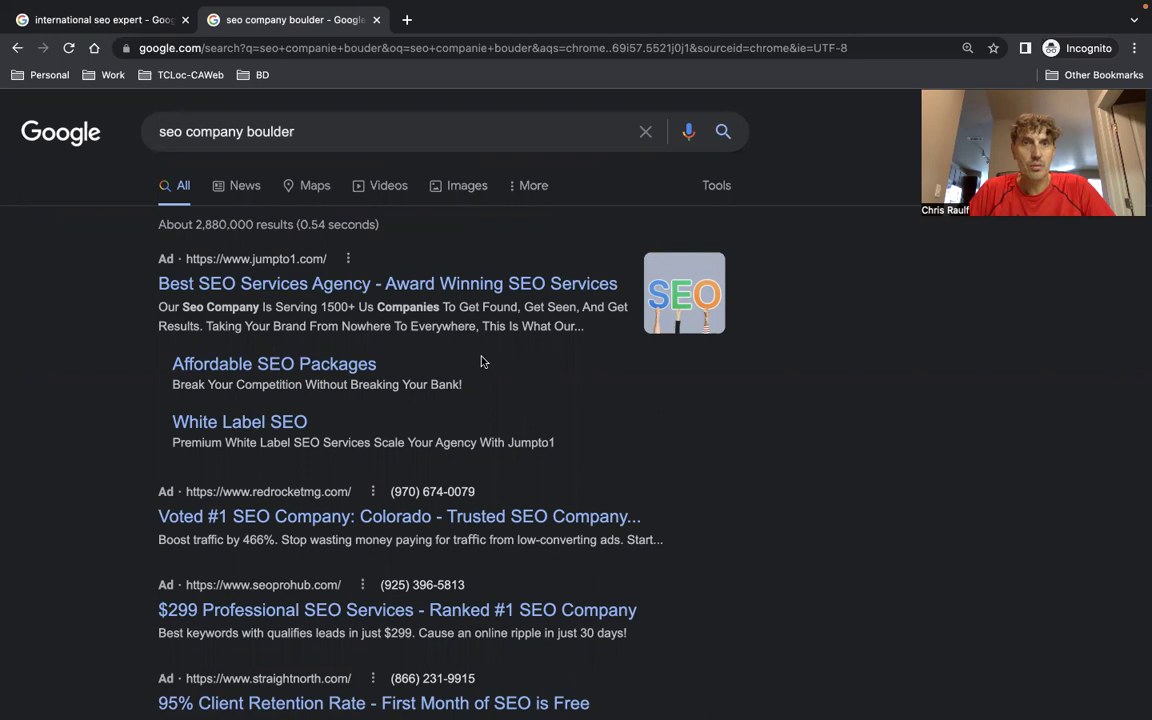
Scroll past the ads and map pack to Boulder SEO Marketing's 'Your Local SEO Company in Boulder' listing
{"action": "scroll", "coordinate": [481, 360], "scroll_direction": "down", "scroll_amount": 5}
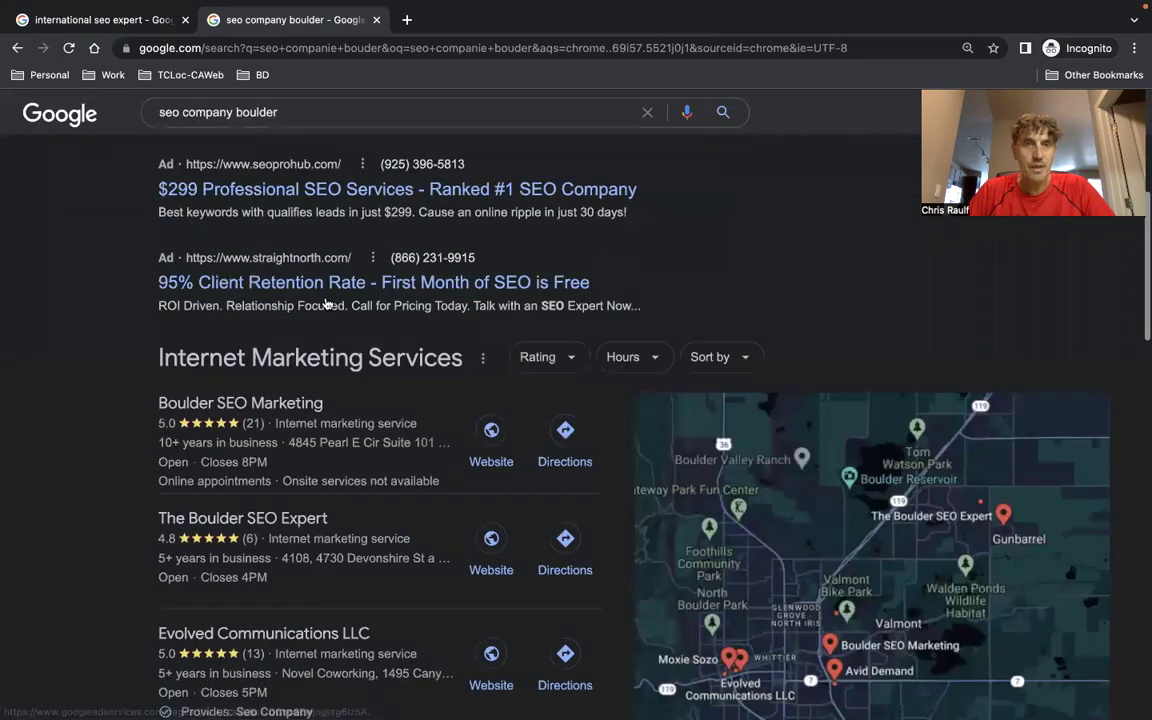
{"action": "scroll", "coordinate": [470, 355], "scroll_direction": "down", "scroll_amount": 1}
{"action": "scroll", "coordinate": [418, 331], "scroll_direction": "down", "scroll_amount": 4}
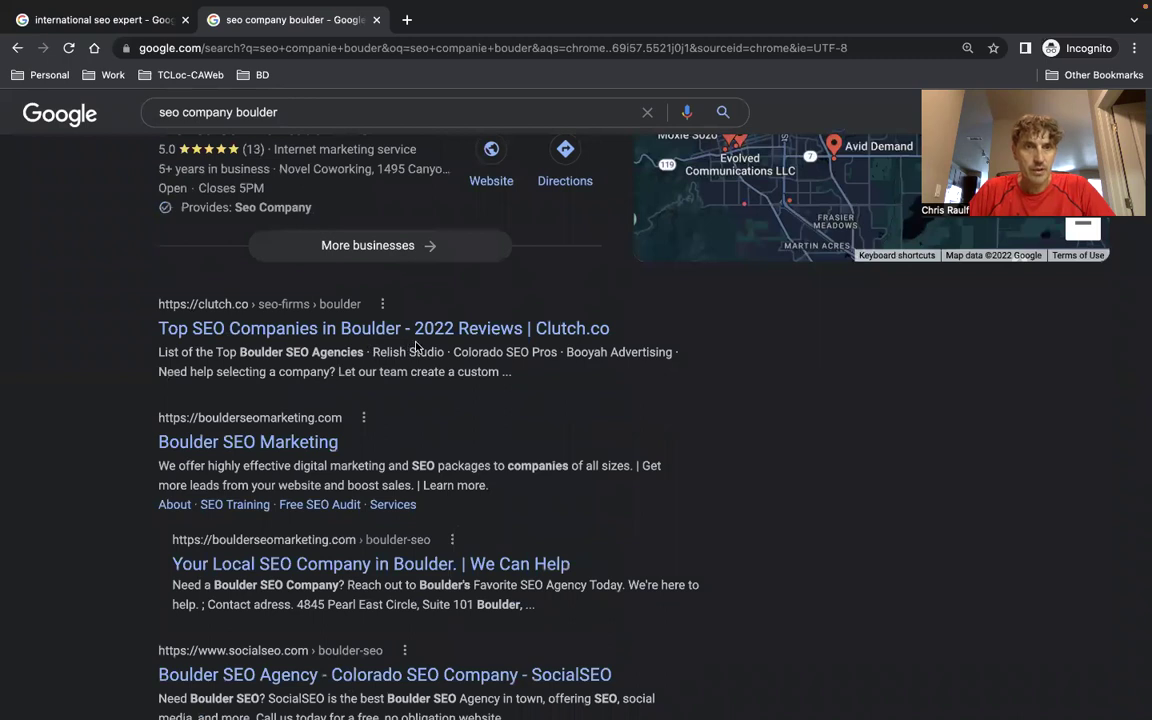
{"action": "scroll", "coordinate": [548, 391], "scroll_direction": "down", "scroll_amount": 2}
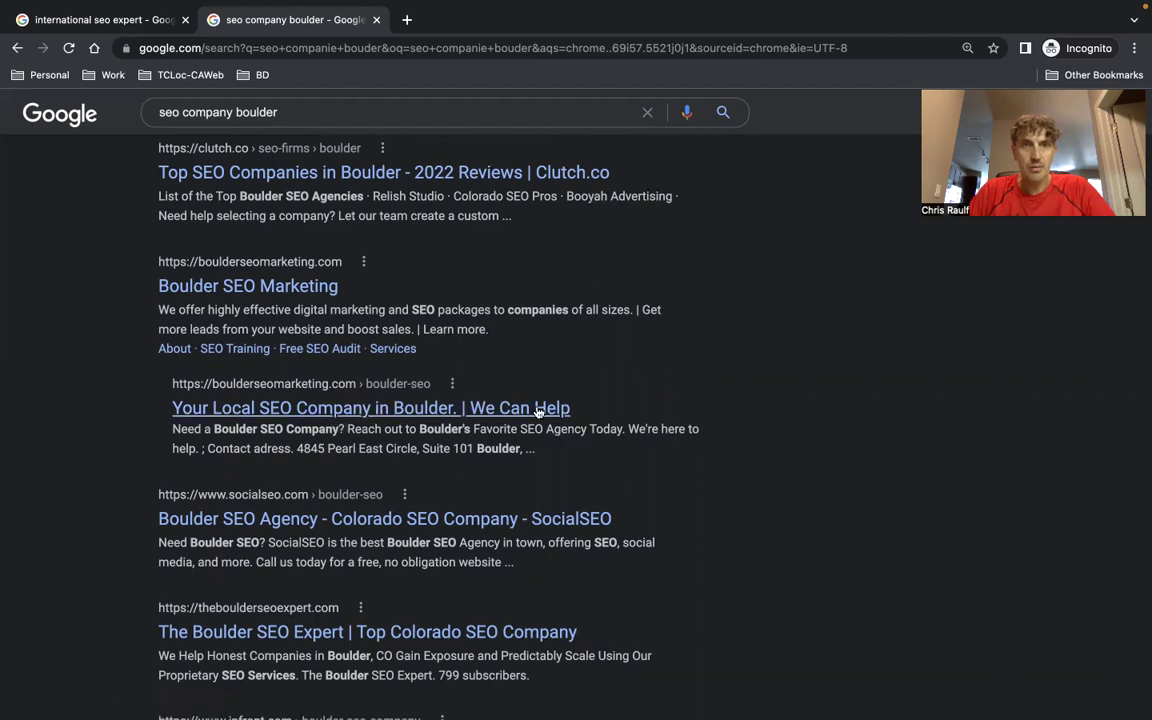
Open the Boulder SEO Marketing result and load its /boulder-seo/ address in the main window
{"action": "left_click", "coordinate": [376, 412]}
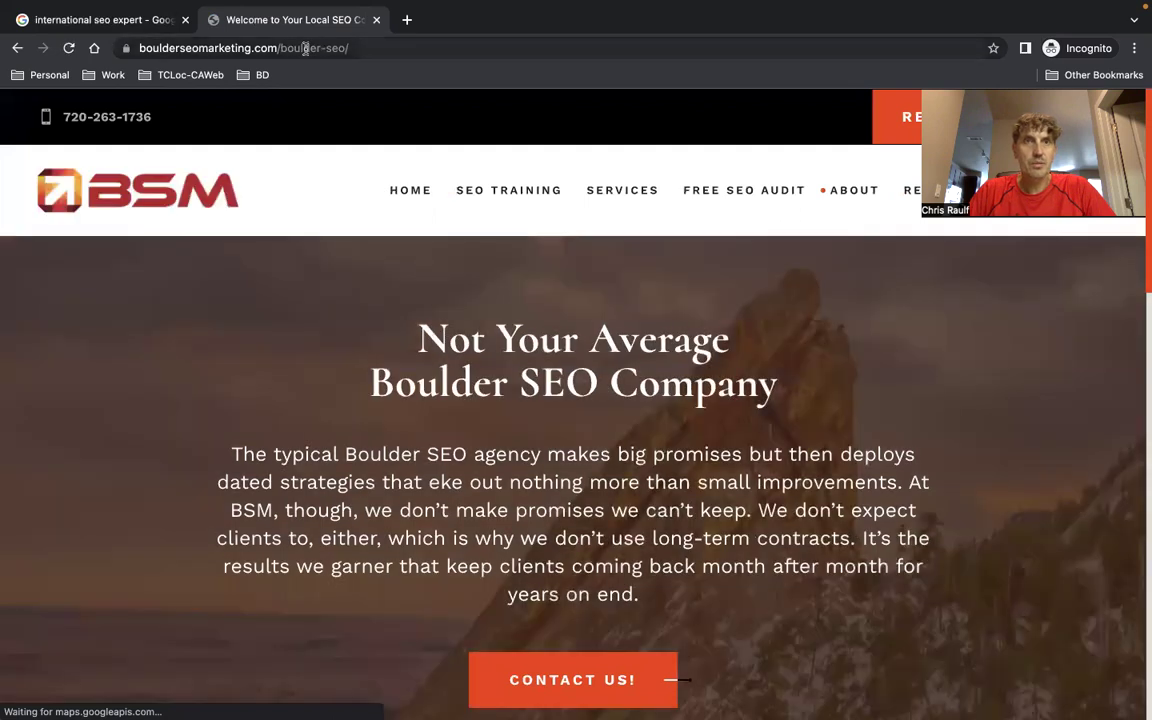
{"action": "left_click", "coordinate": [298, 48]}
{"action": "key", "text": "super+c"}
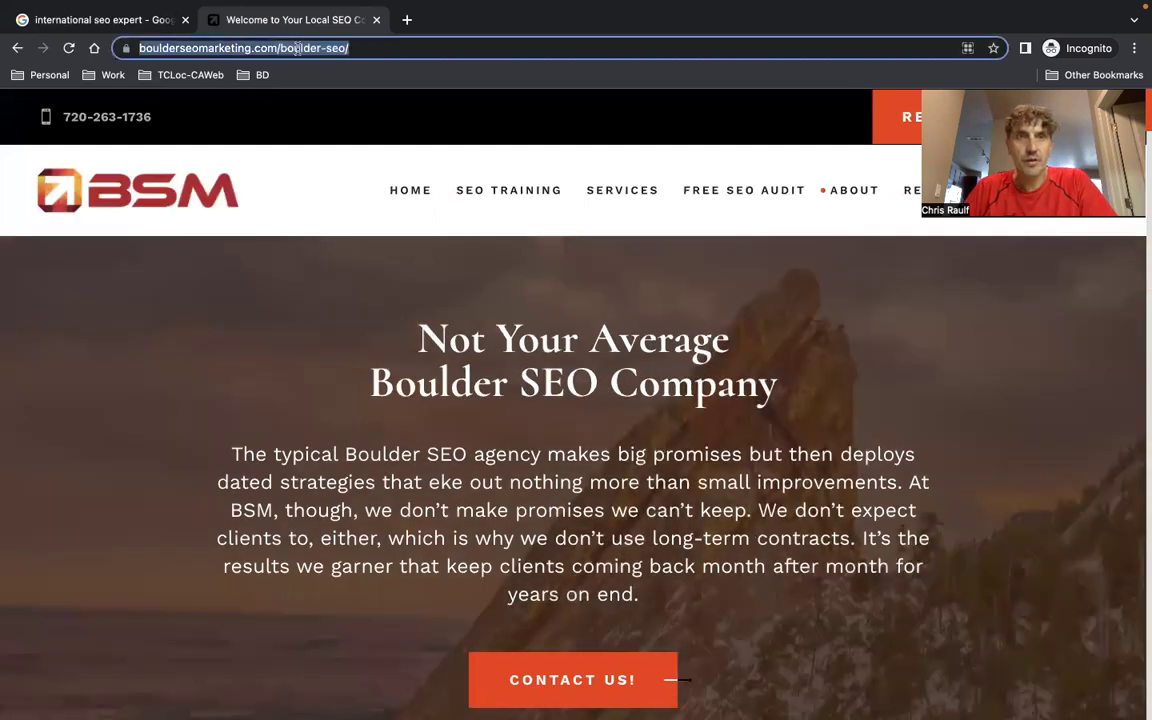
{"action": "key", "text": "ctrl+Left"}
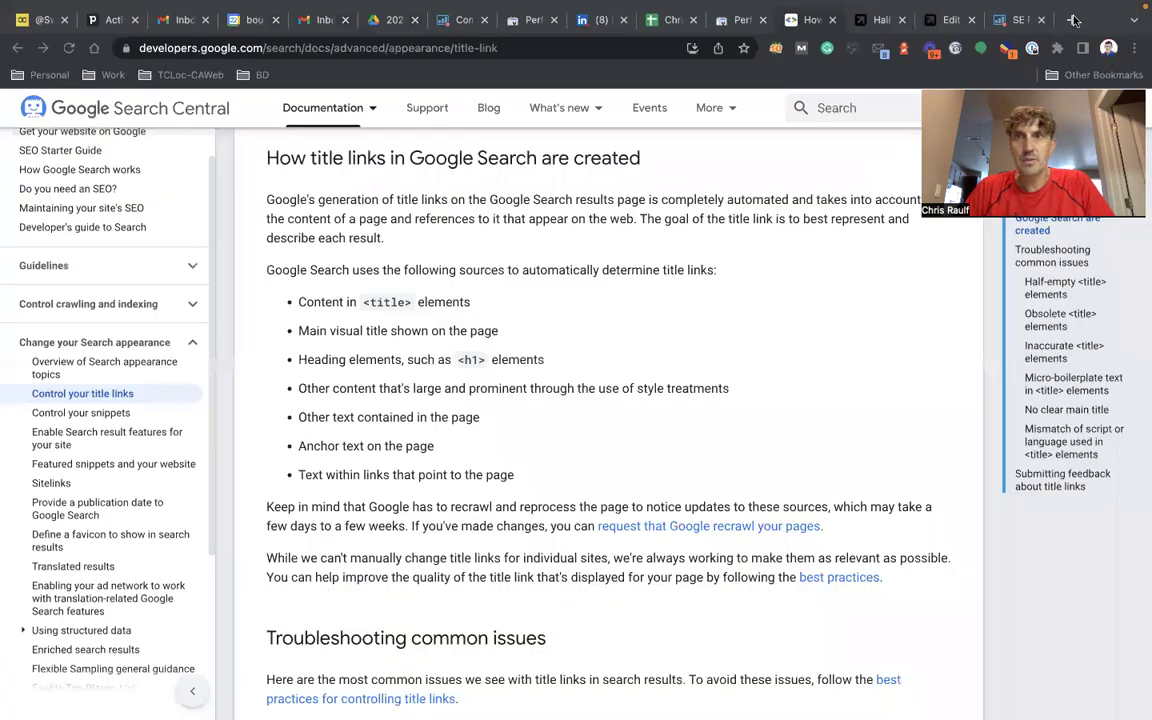
{"action": "left_click", "coordinate": [1072, 20]}
{"action": "key", "text": "super+v"}
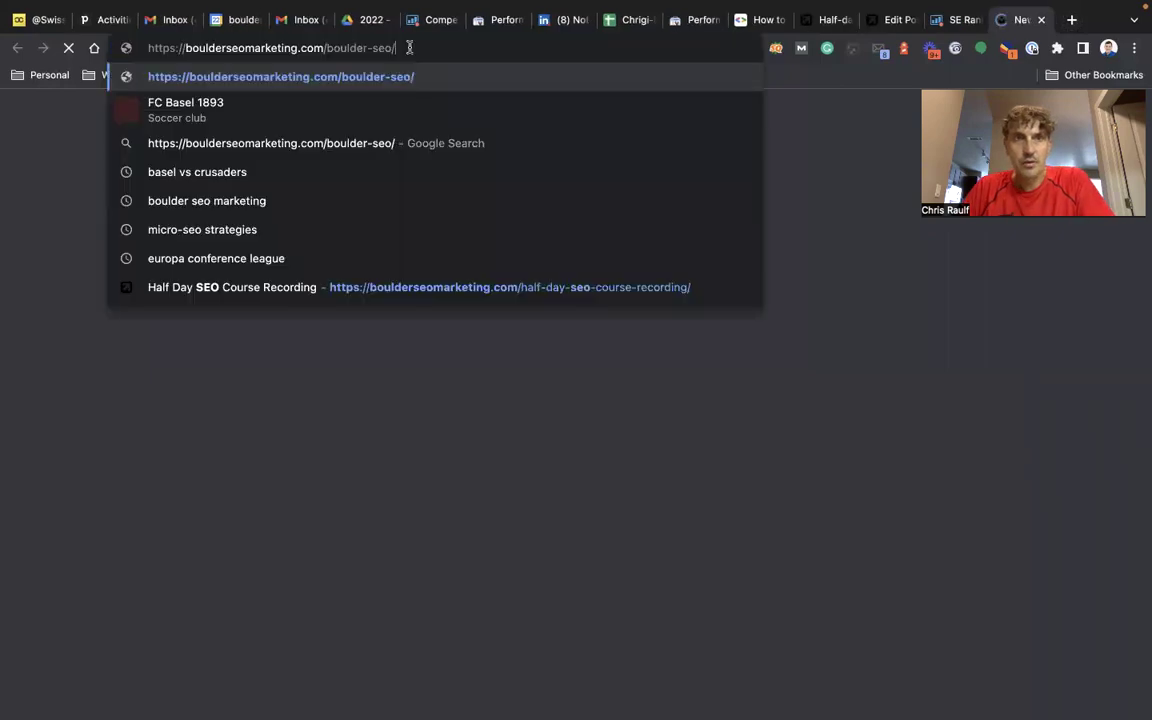
{"action": "key", "text": "Return"}
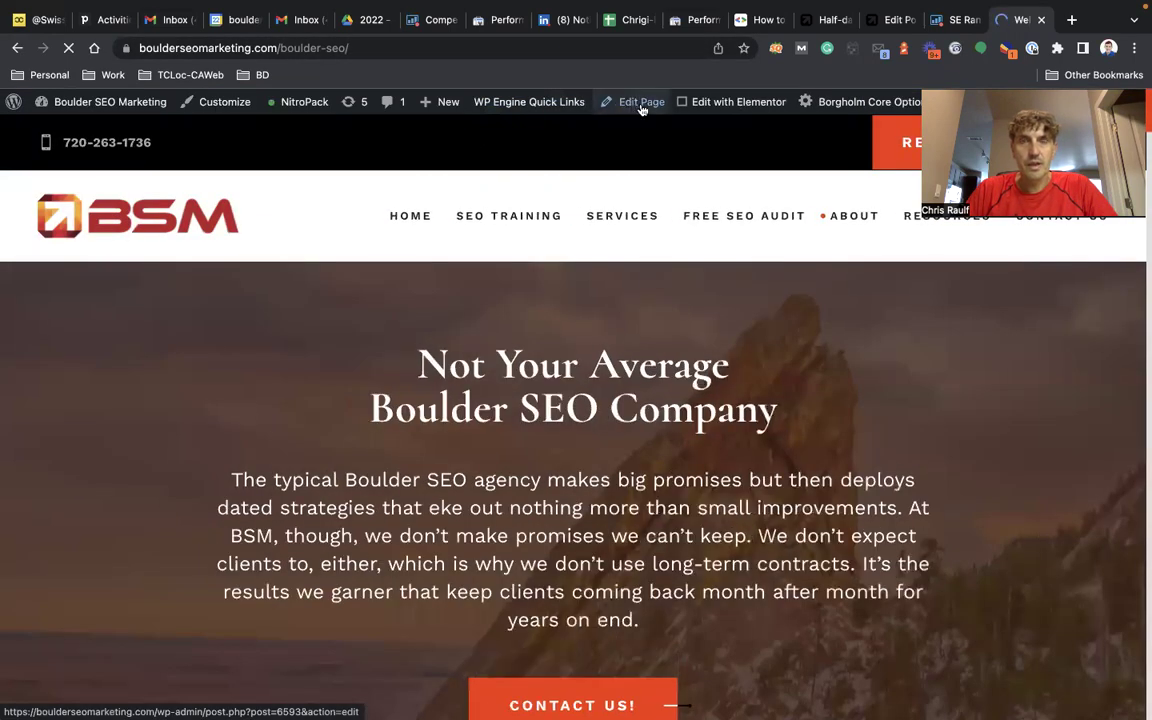
Edit the boulder-seo page in WordPress and scroll down to its AIOSEO Settings snippet preview
{"action": "left_click", "coordinate": [635, 107]}
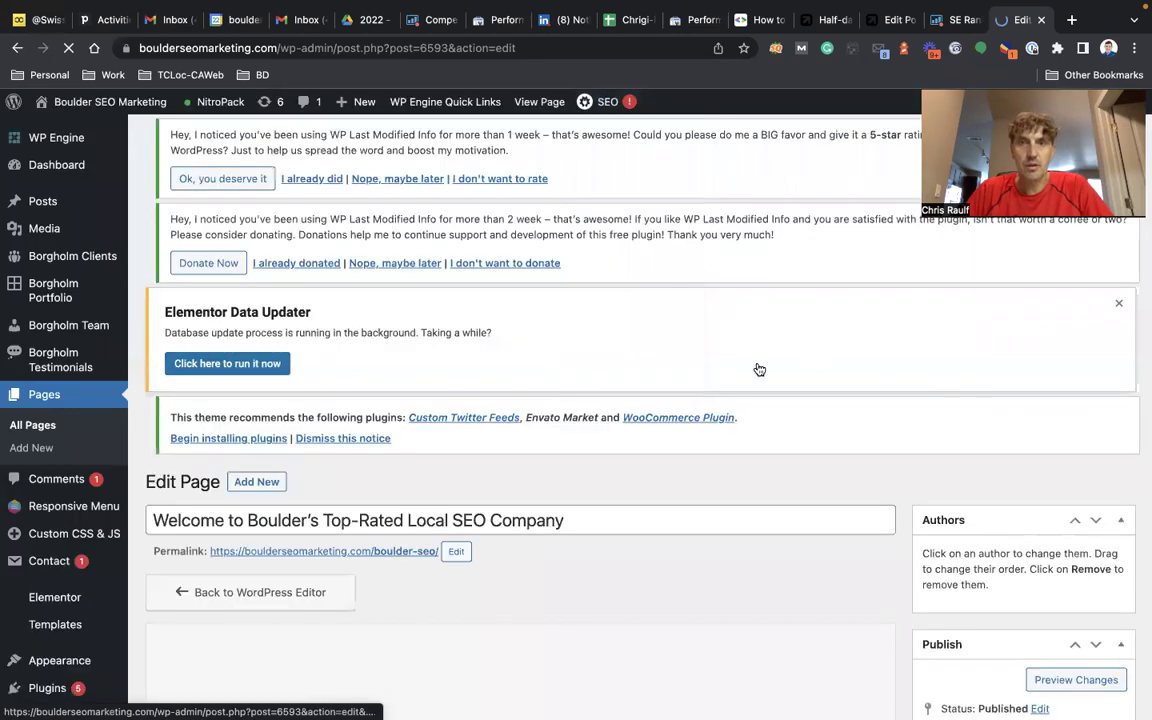
{"action": "scroll", "coordinate": [758, 367], "scroll_direction": "down", "scroll_amount": 4}
{"action": "scroll", "coordinate": [758, 367], "scroll_direction": "up", "scroll_amount": 5}
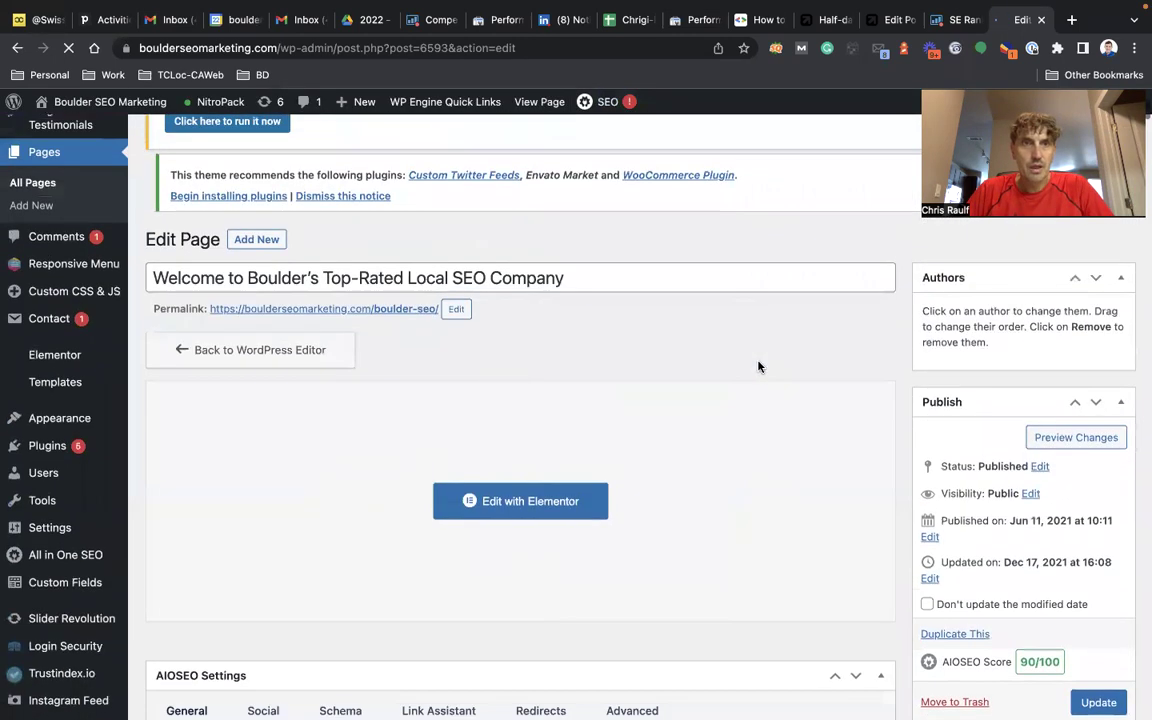
{"action": "scroll", "coordinate": [758, 367], "scroll_direction": "down", "scroll_amount": 10}
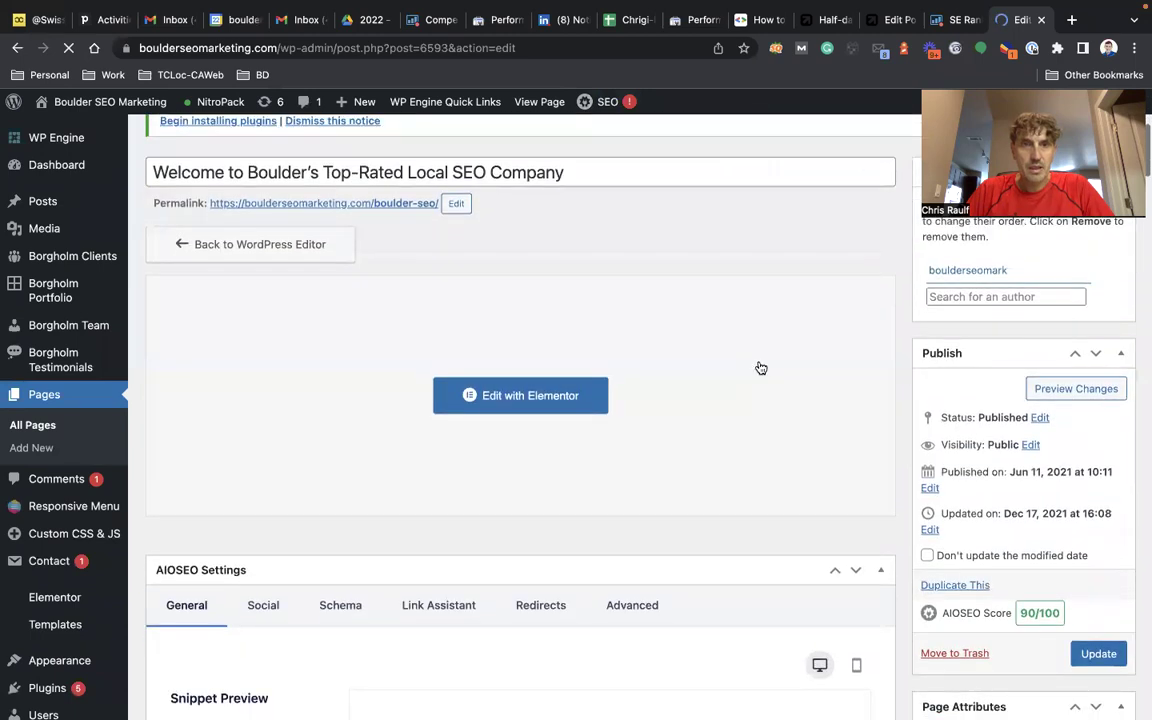
{"action": "scroll", "coordinate": [760, 368], "scroll_direction": "down", "scroll_amount": 1}
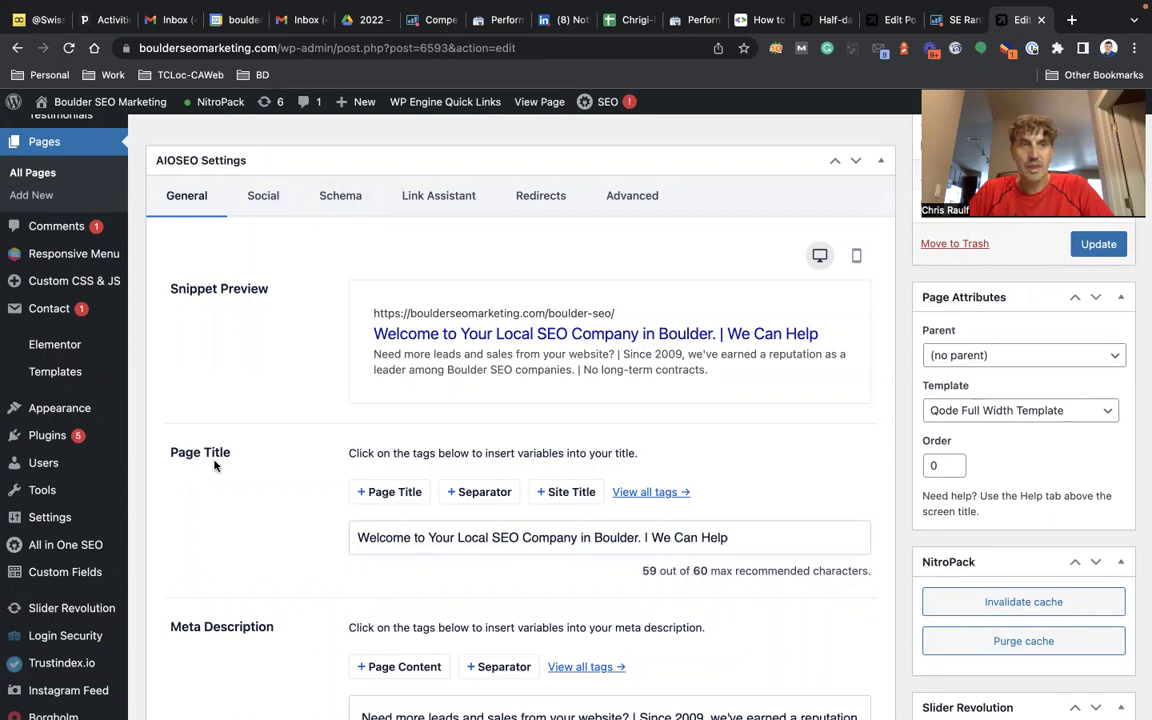
Show the AIOSEO Page Title and Meta Description, then go back to Google's title-link guide
{"action": "scroll", "coordinate": [252, 468], "scroll_direction": "down", "scroll_amount": 3}
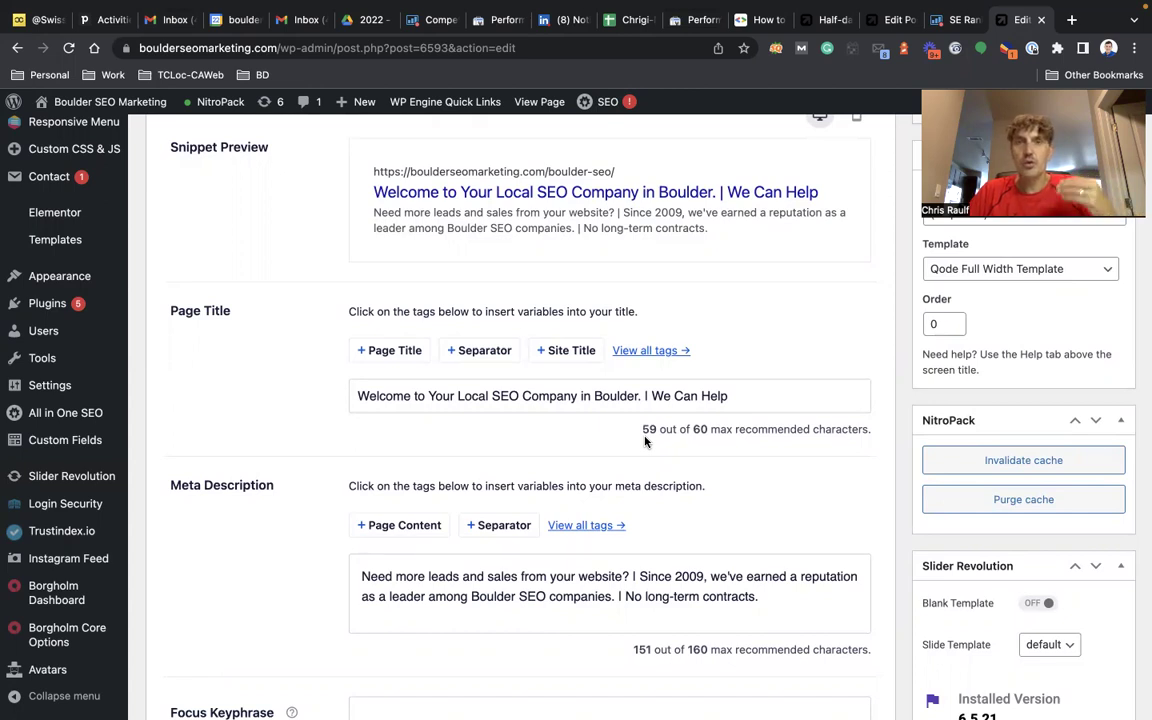
{"action": "left_click", "coordinate": [757, 24]}
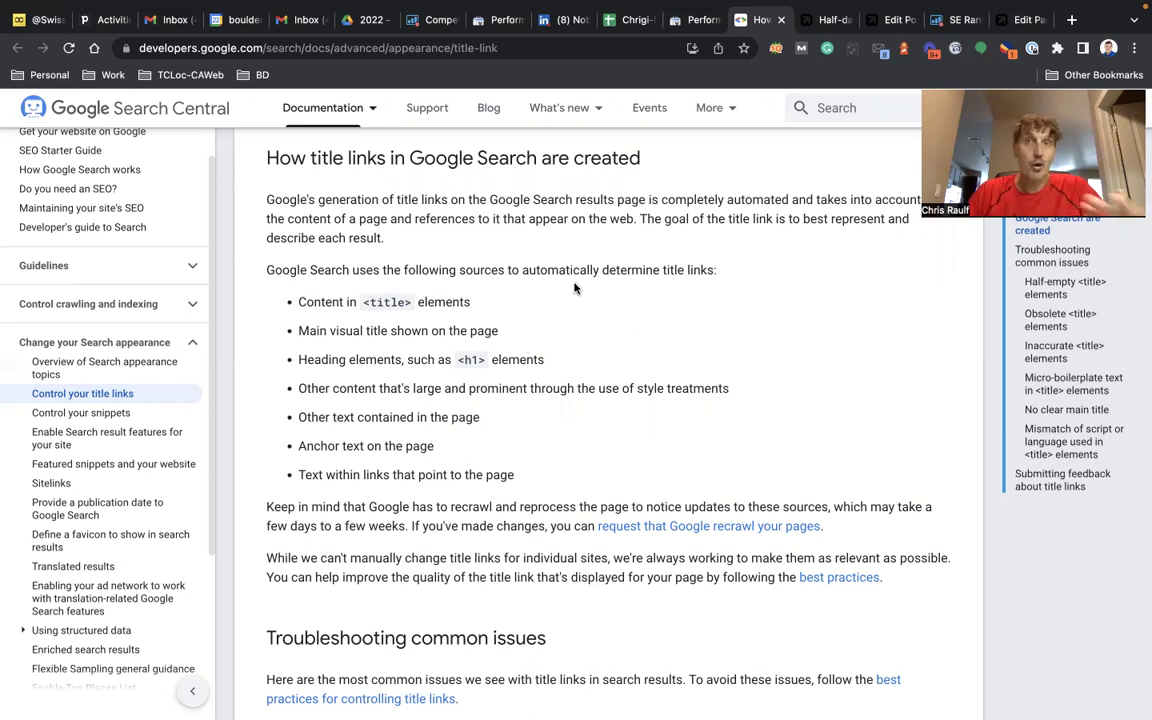
{"action": "mouse_move", "coordinate": [897, 37]}
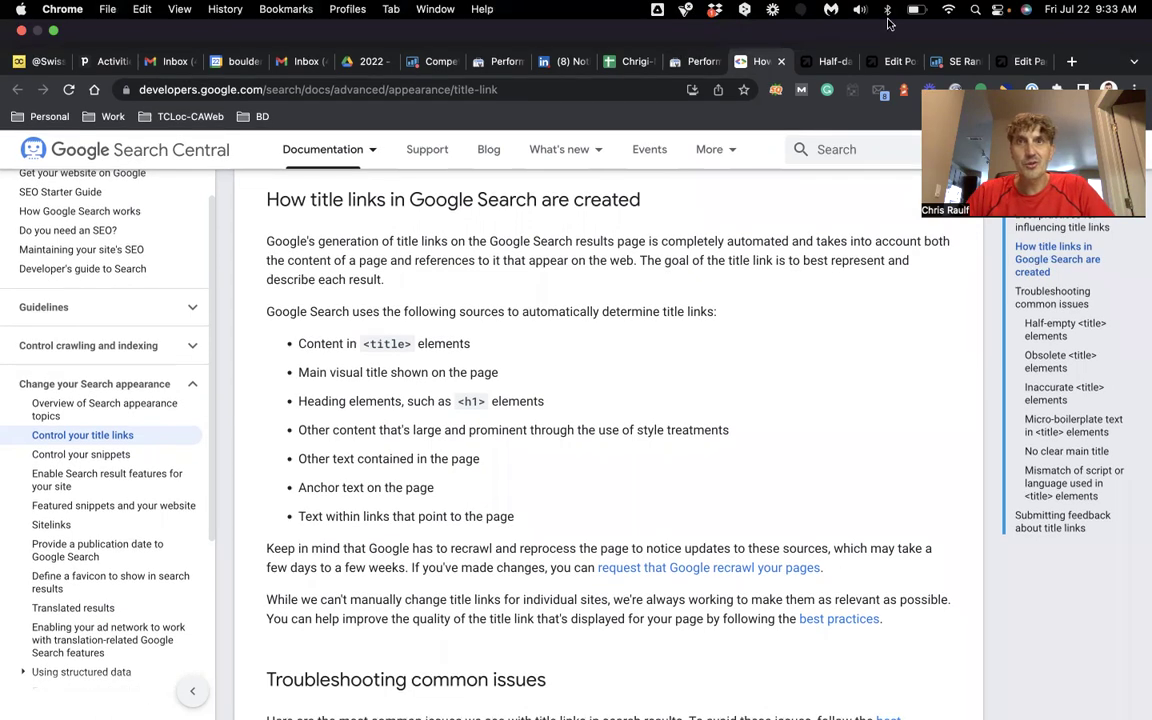